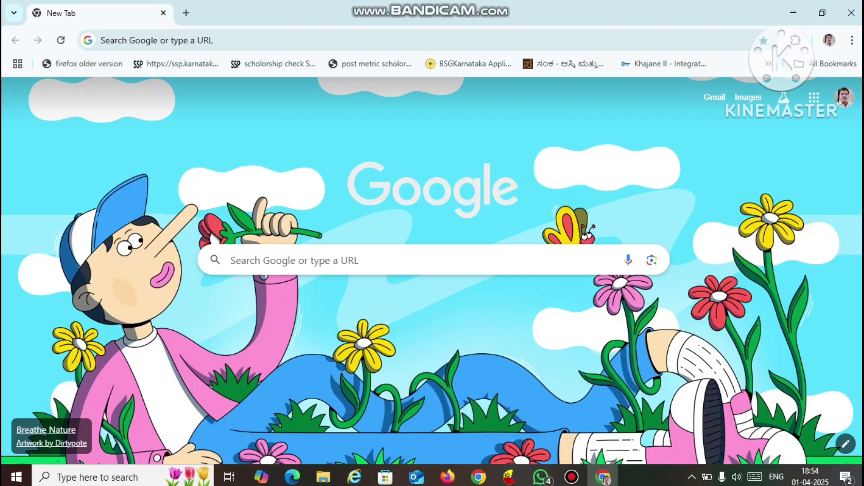
- Search Google for 'teacher benefit fund' and open the Teachers Benefit Fund website
click(316, 260)
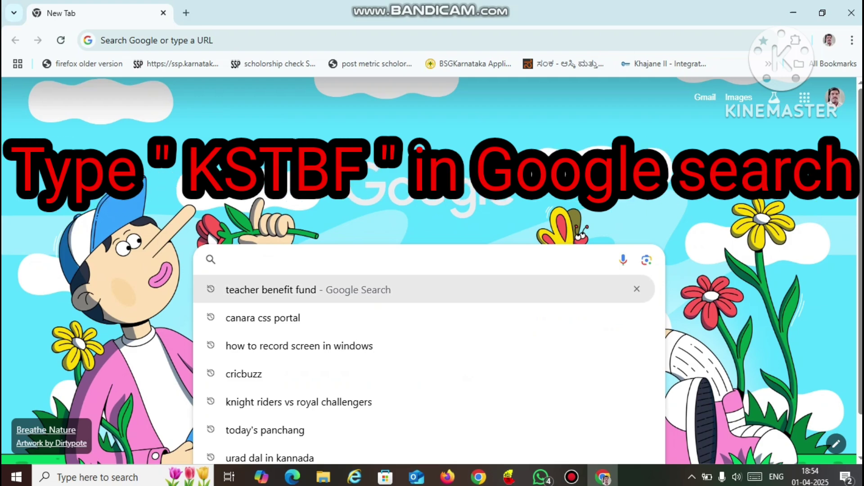
key(Down)
key(Return)
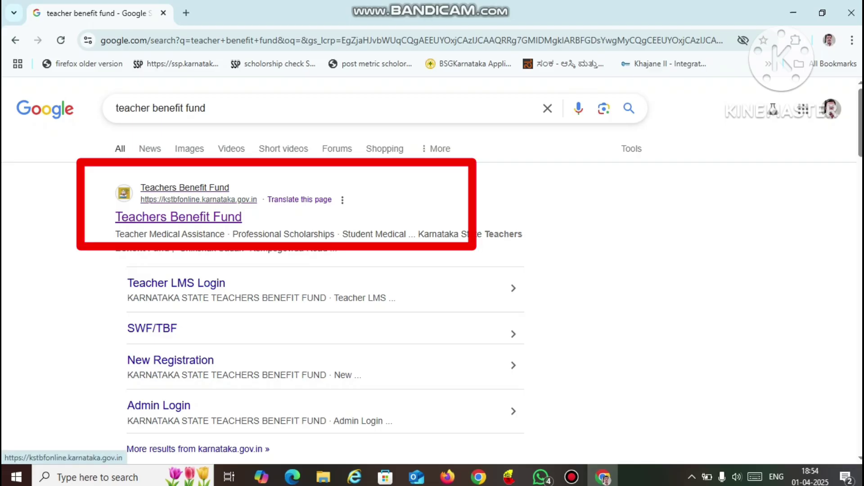
click(178, 216)
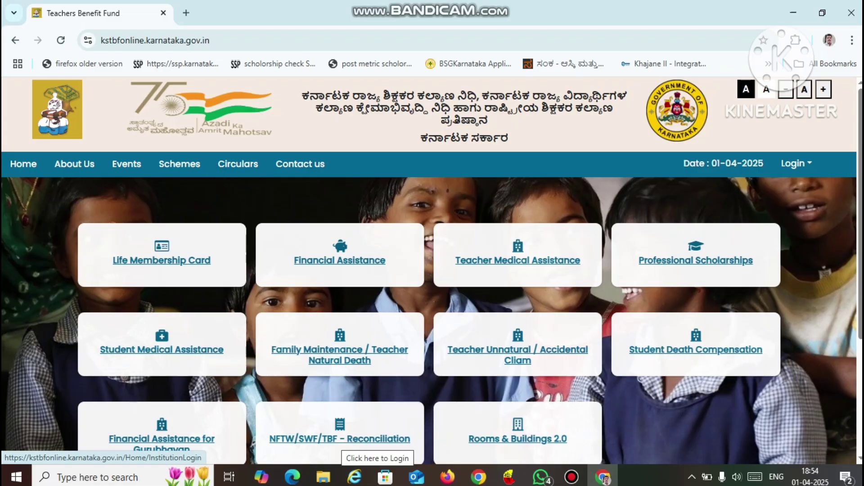
- Log in to the institution account via NFTW/SWF/TBF - Reconciliation, entering the displayed captcha
click(341, 439)
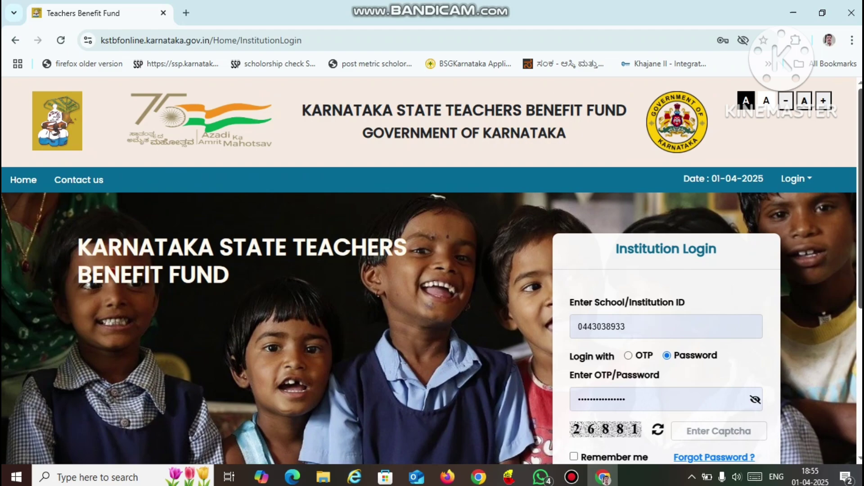
scroll(432, 270, down, 2)
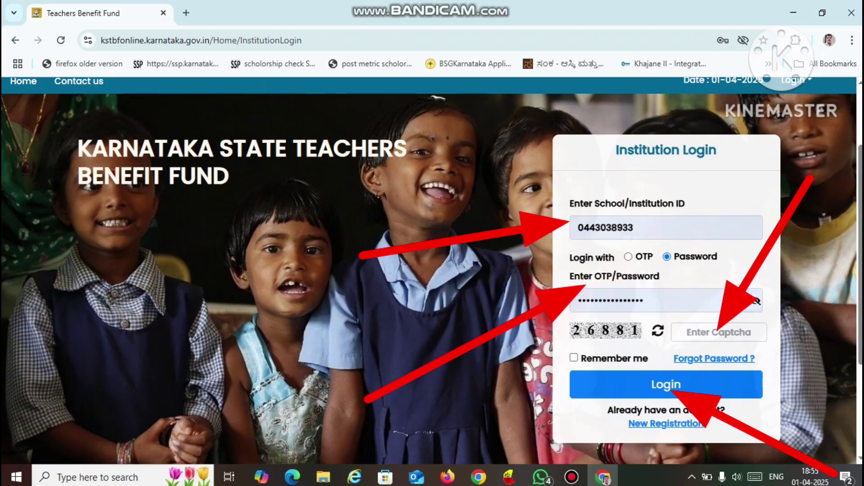
click(719, 333)
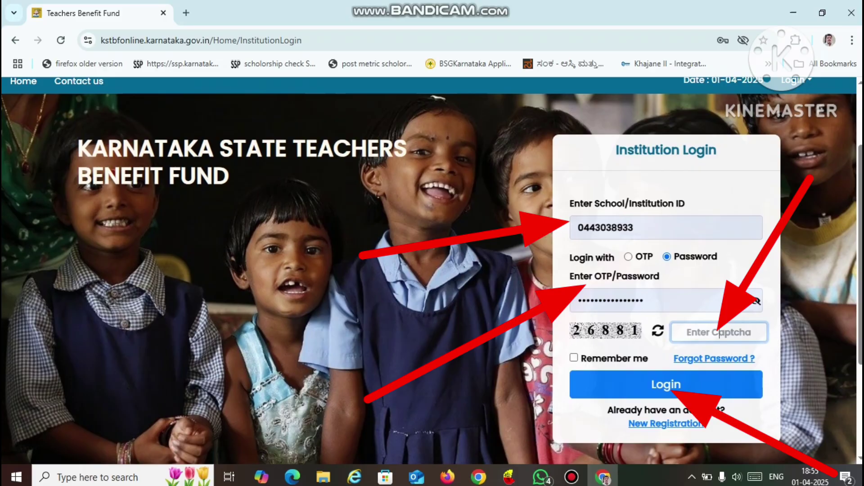
text(2688)
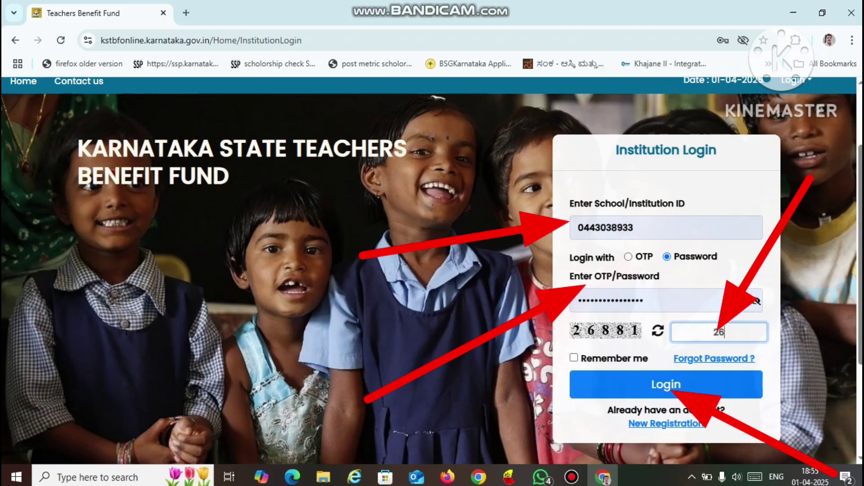
text(1)
key(Return)
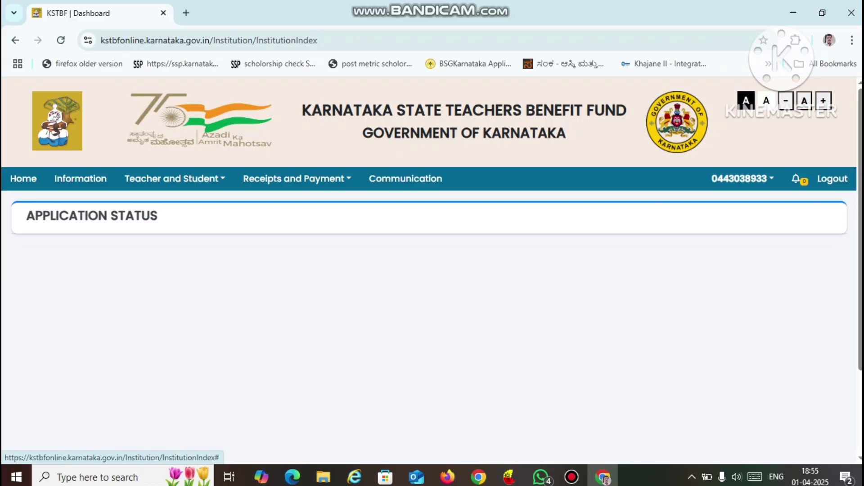
- Go to Receipts and Payment > Institution Due List and set From Year to 2005
click(298, 179)
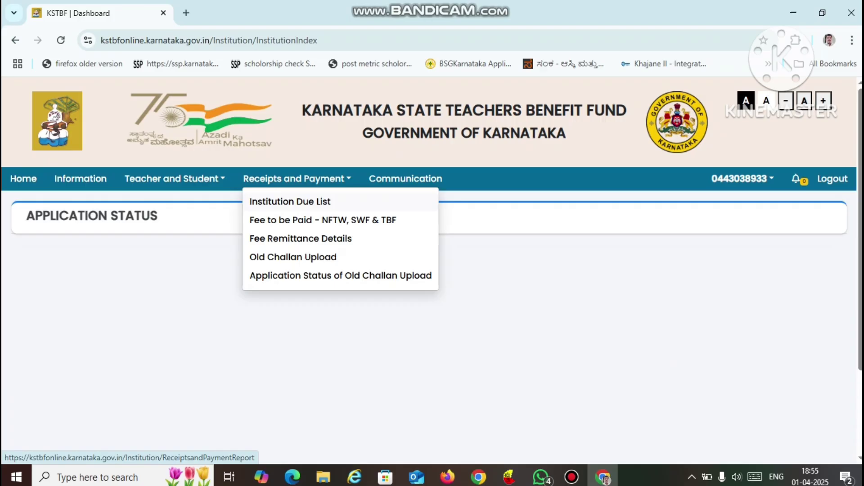
click(290, 201)
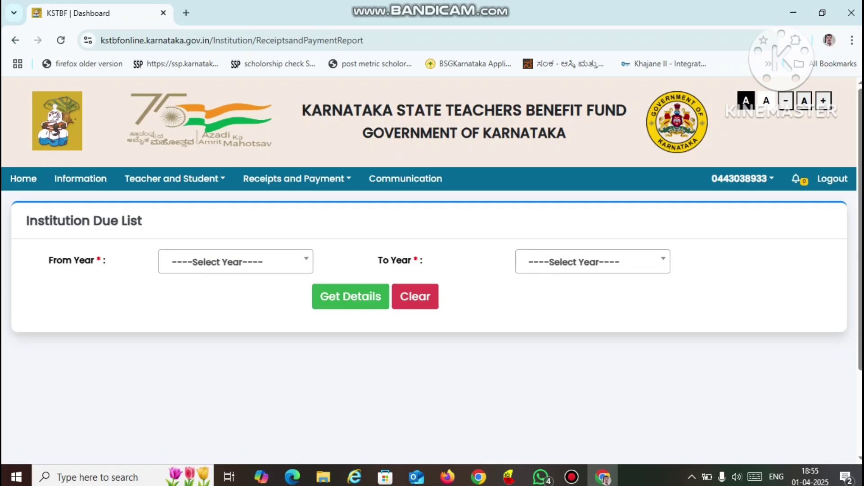
click(235, 261)
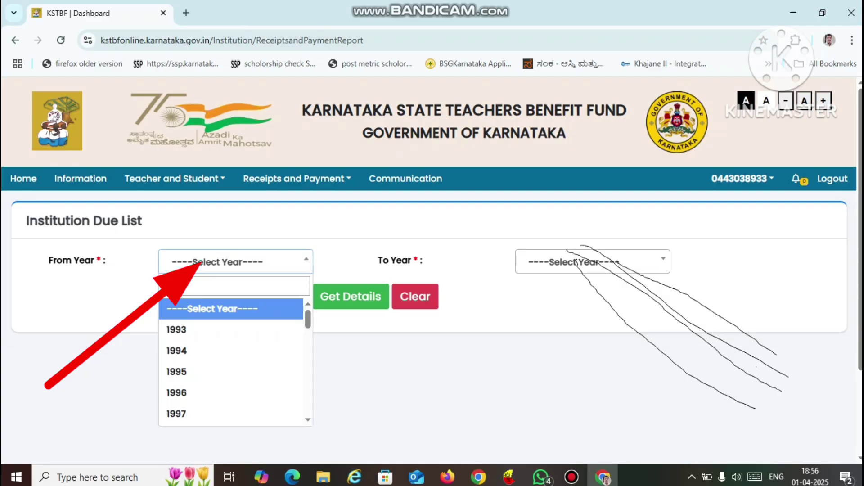
scroll(231, 364, down, 8)
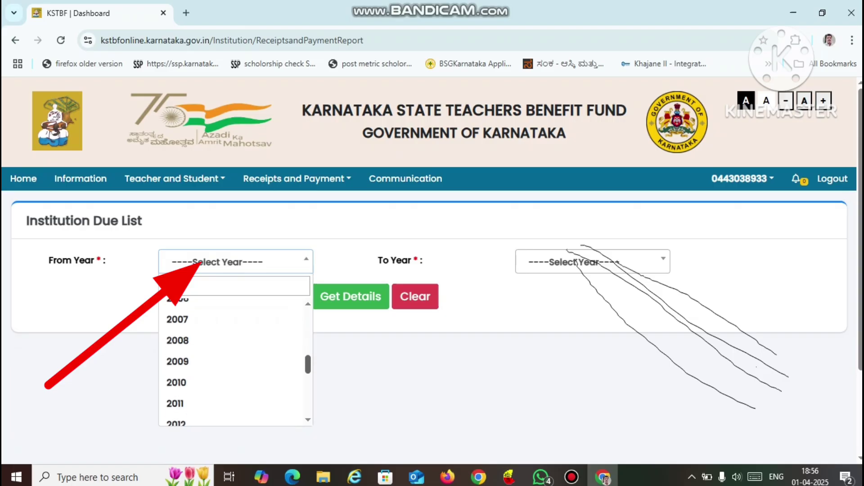
scroll(232, 365, down, 3)
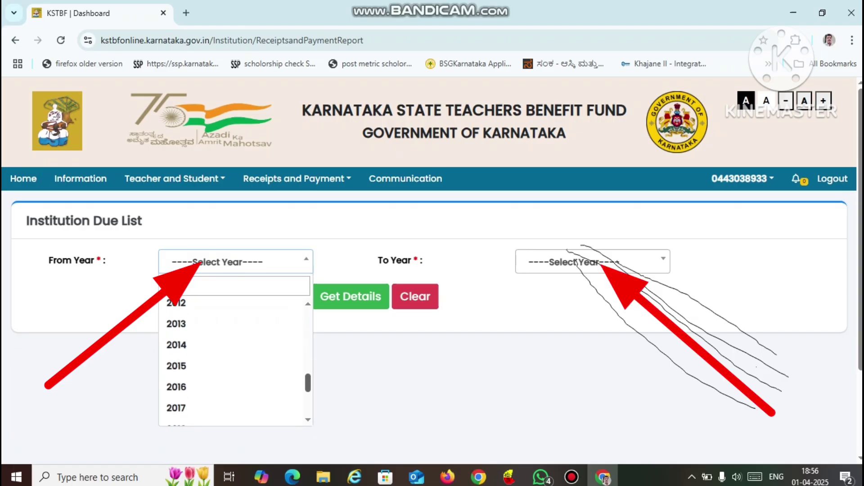
scroll(235, 360, down, 3)
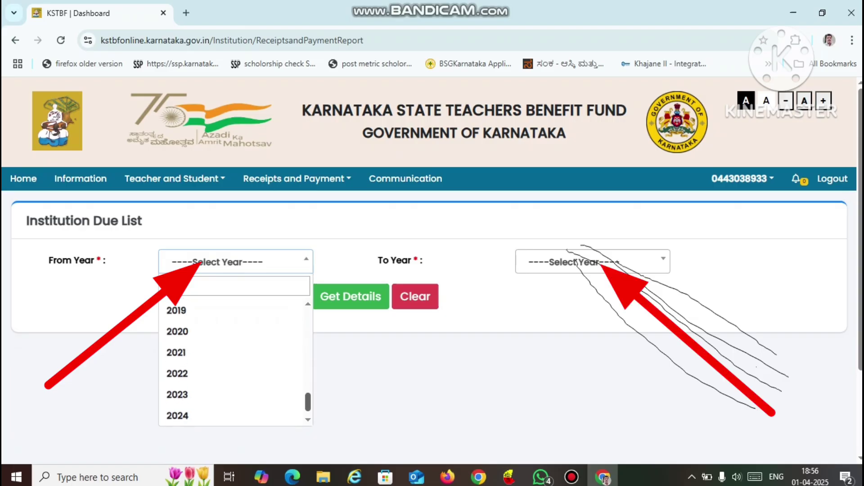
scroll(235, 361, up, 10)
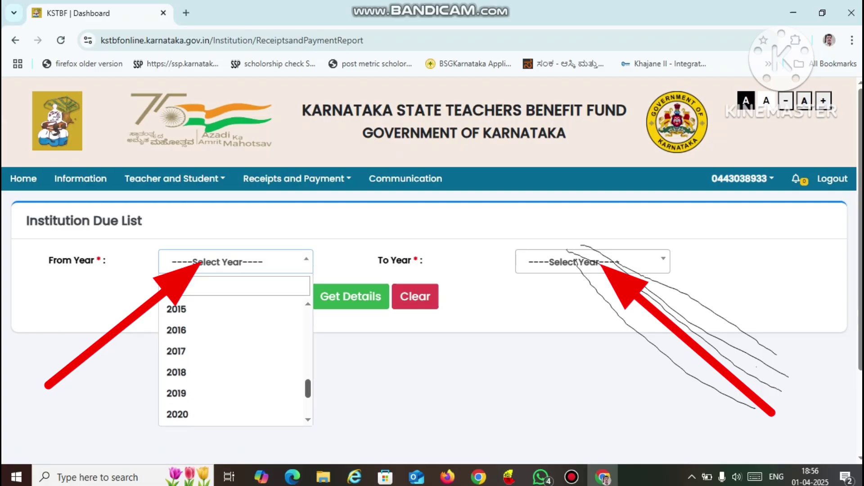
drag(308, 357, 308, 357)
click(189, 325)
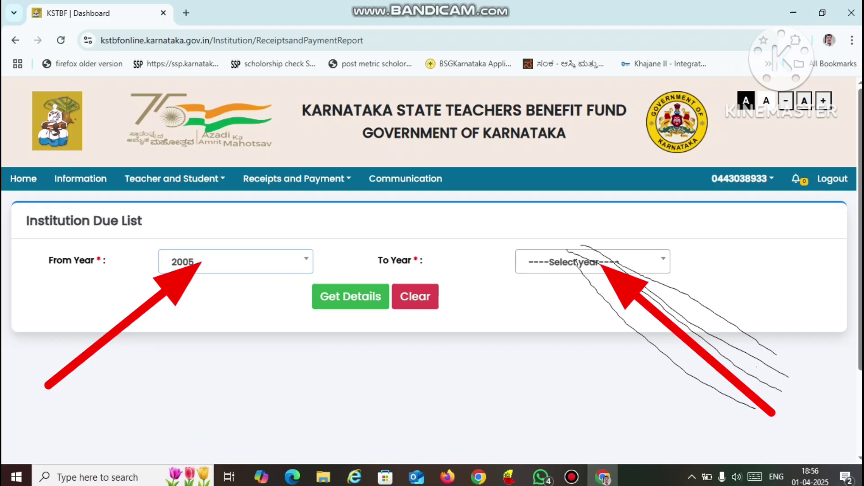
- Set To Year to 2026 and load the due list details
click(574, 263)
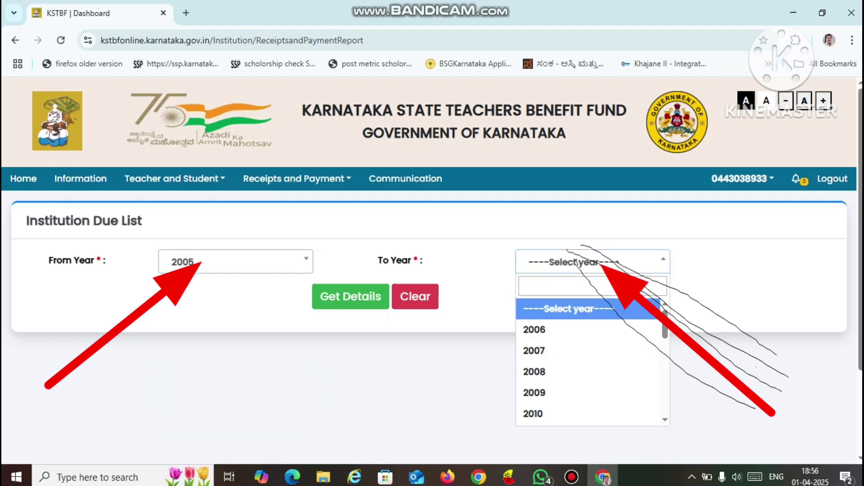
scroll(590, 360, down, 10)
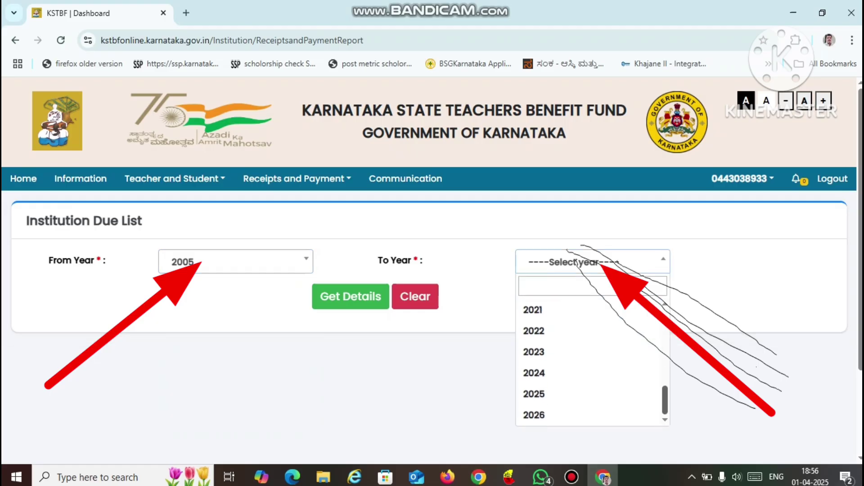
click(554, 415)
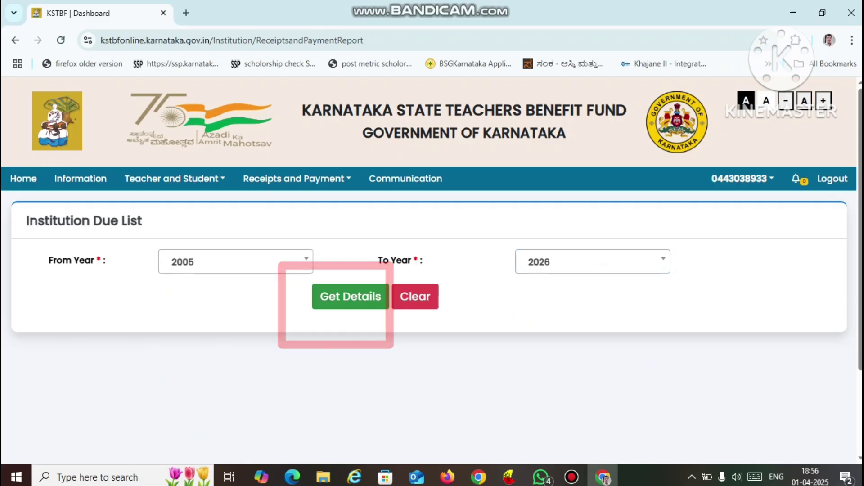
click(351, 296)
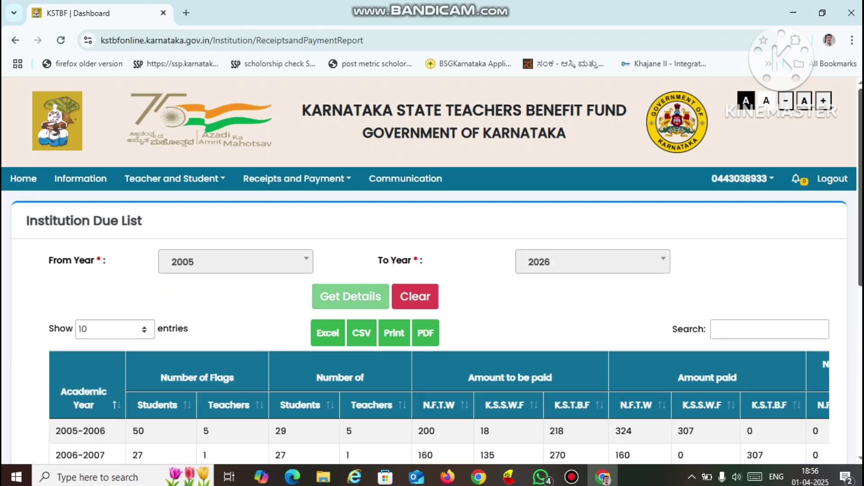
- Scroll the 2005–2026 due list across to the N.F.T.W, K.S.S.W.F and K.S.T.B.F Balance Amount columns
scroll(432, 270, down, 3)
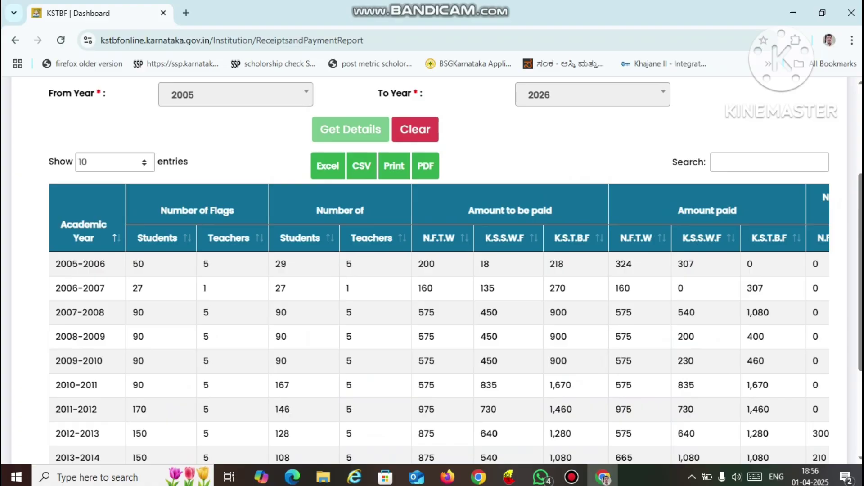
scroll(433, 270, down, 3)
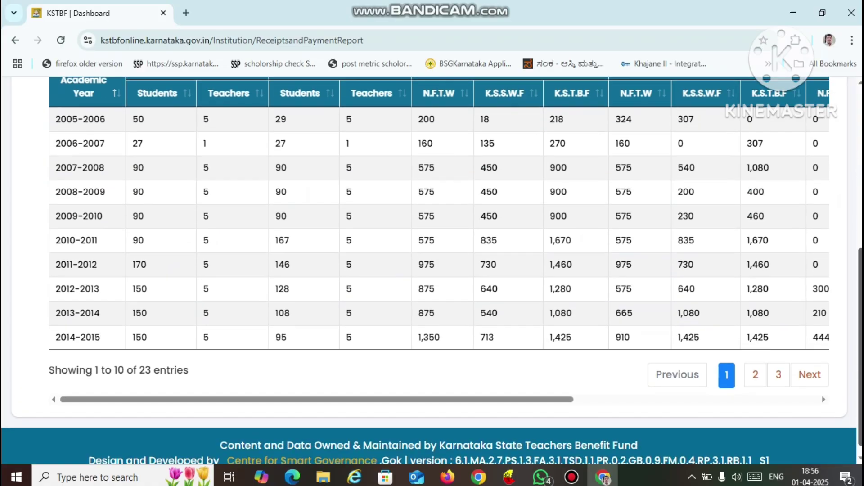
scroll(432, 270, up, 1)
scroll(455, 267, down, 1)
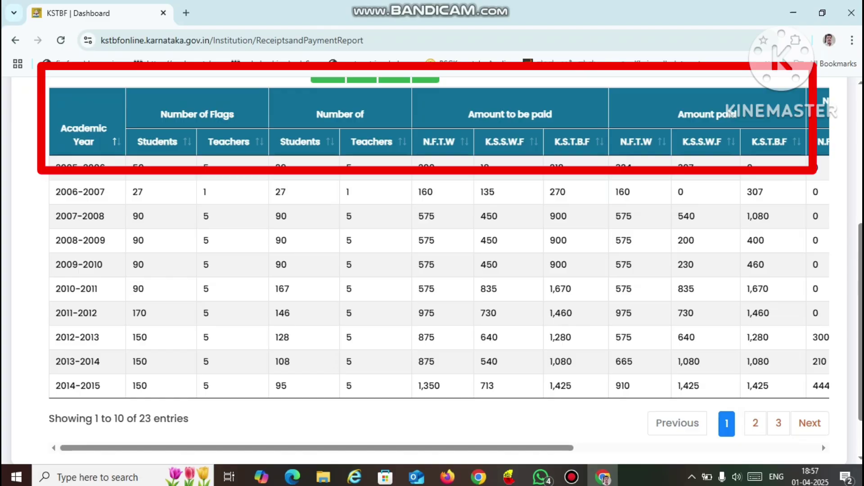
drag(317, 448, 458, 448)
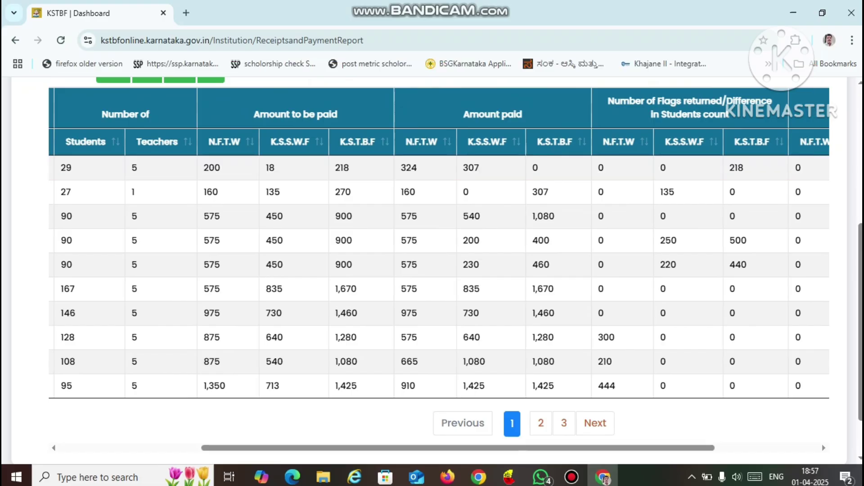
drag(595, 448, 699, 447)
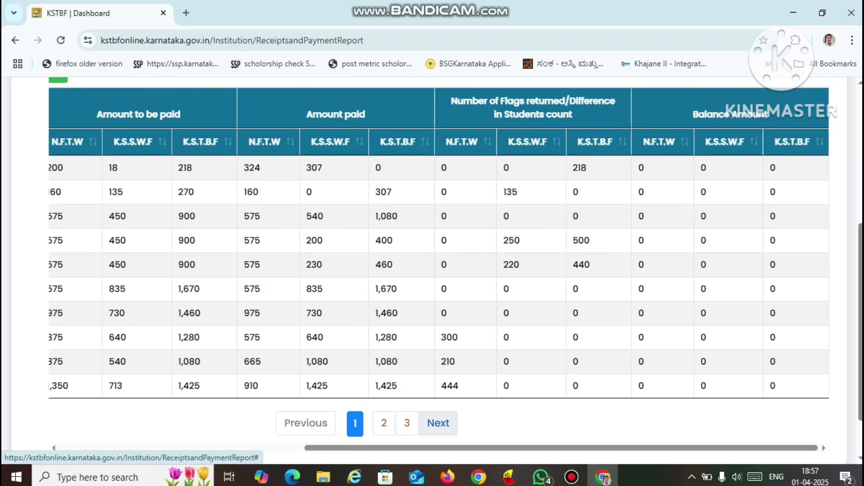
click(407, 423)
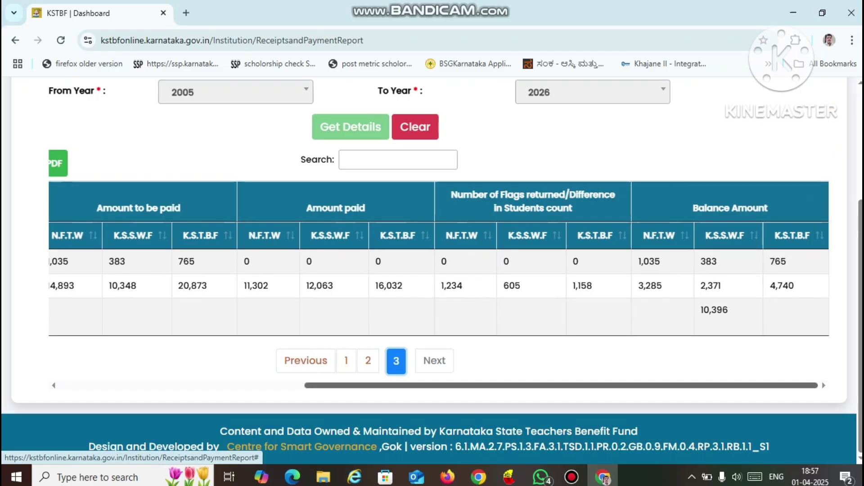
drag(419, 386, 175, 386)
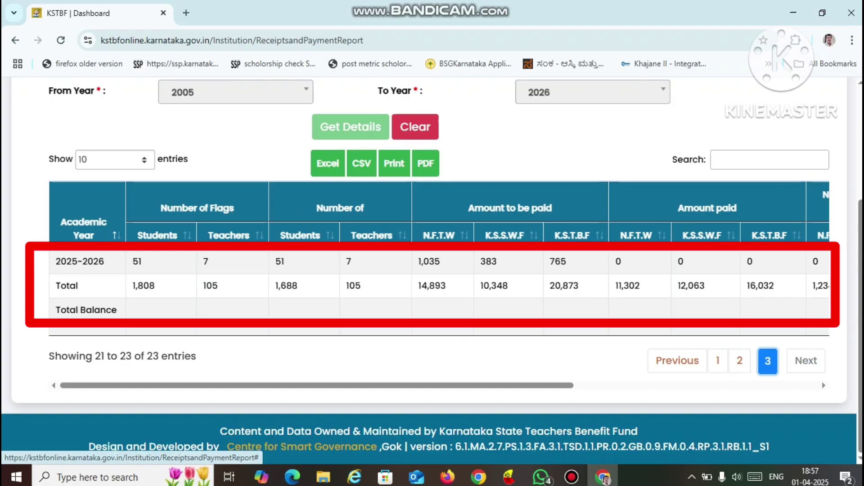
drag(317, 386, 551, 386)
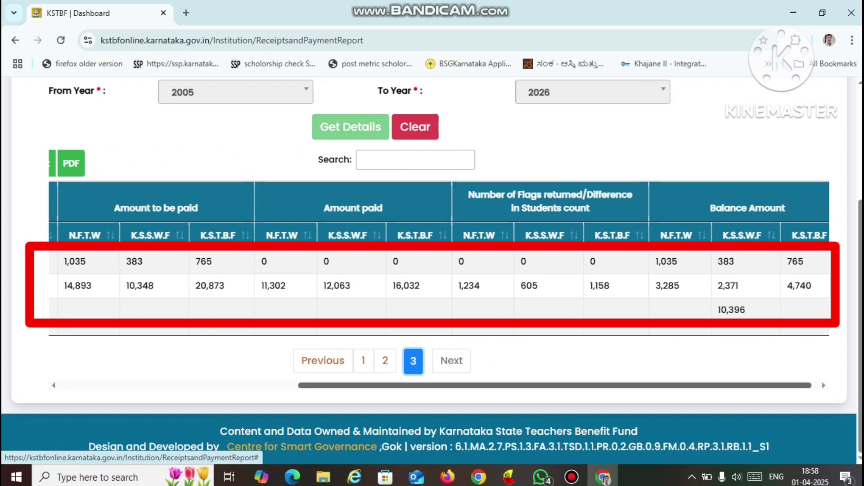
drag(550, 386, 561, 386)
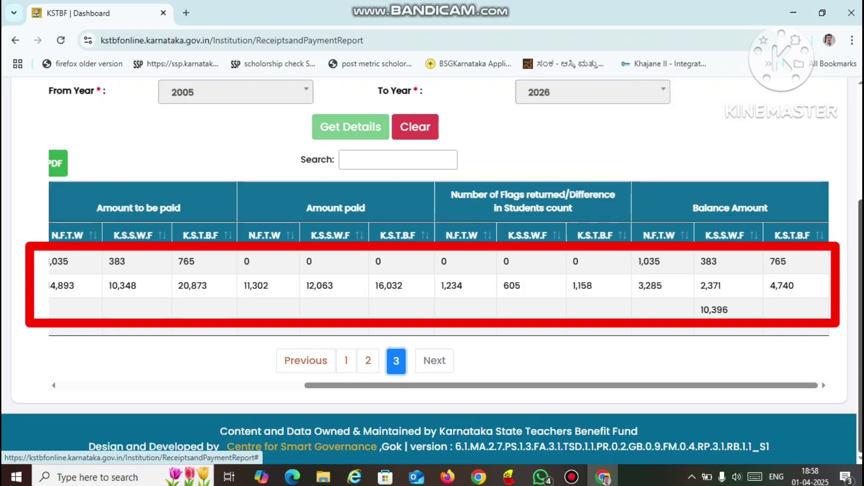
scroll(439, 270, up, 2)
scroll(439, 270, up, 1)
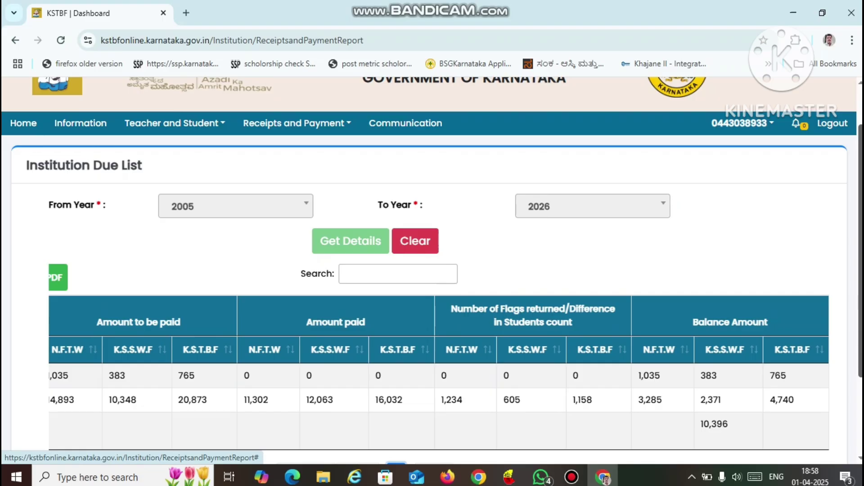
scroll(438, 270, down, 2)
scroll(439, 271, down, 1)
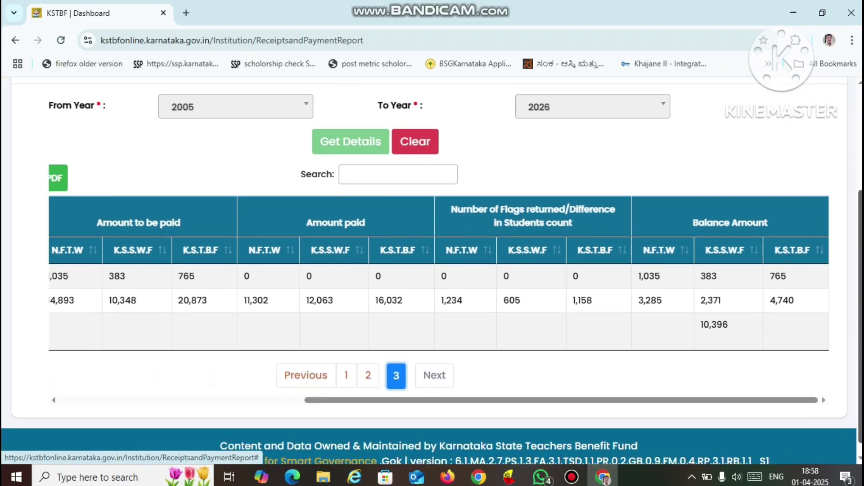
scroll(439, 270, up, 1)
drag(562, 417, 317, 417)
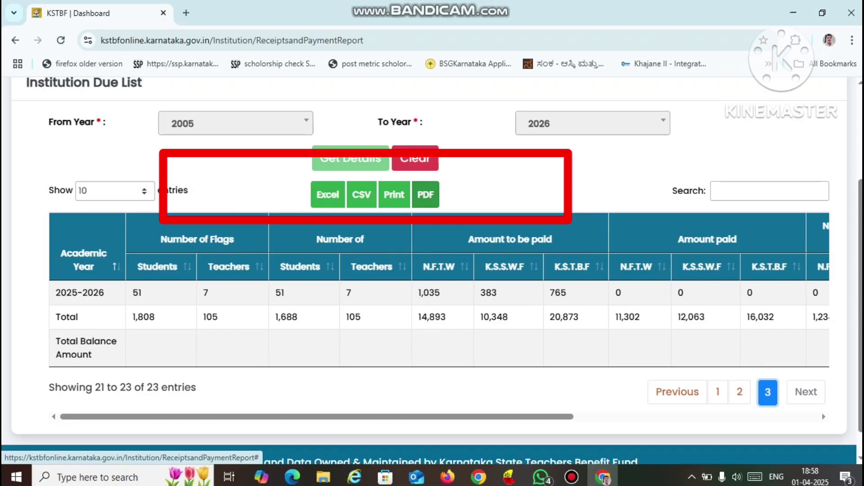
- Export the due list as a PDF and view the Institution Duelist Report full-width in Acrobat
click(426, 194)
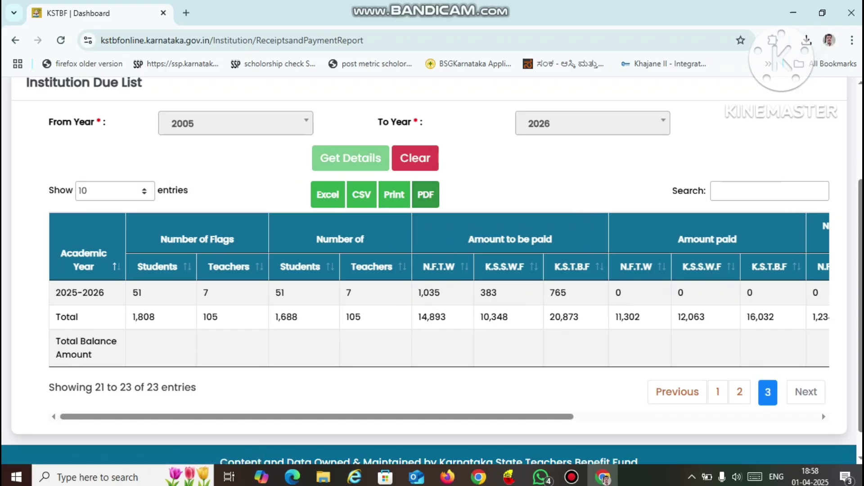
click(705, 74)
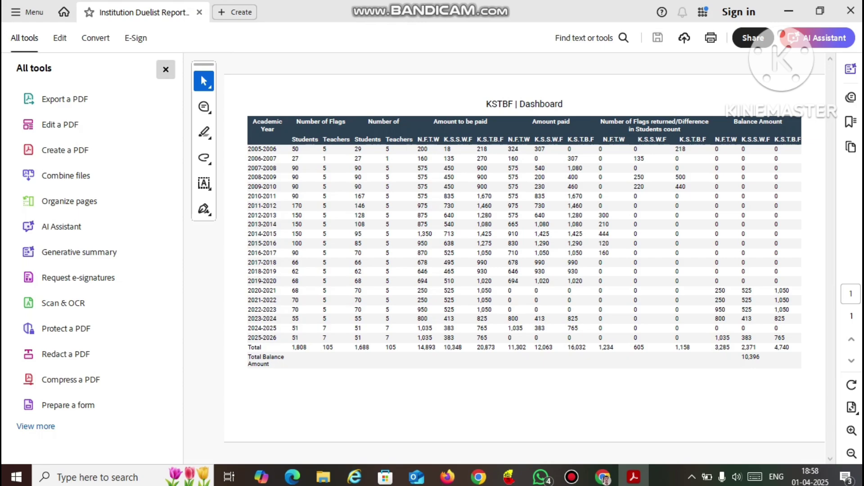
click(166, 69)
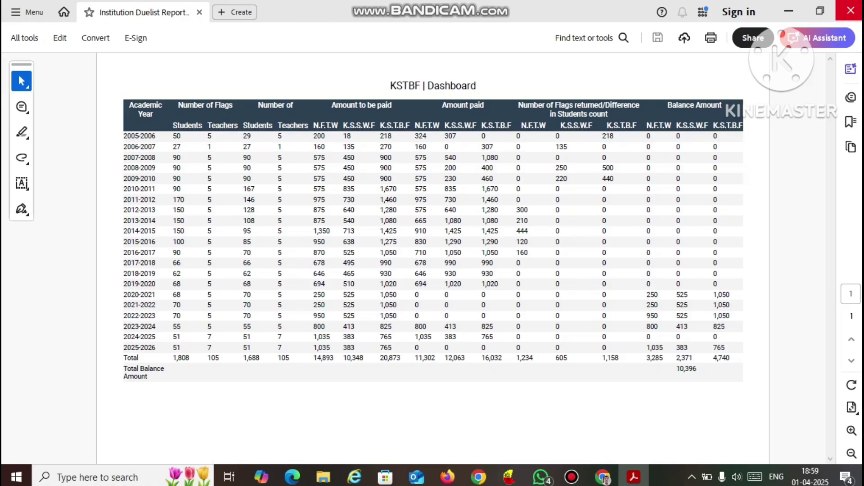
click(851, 10)
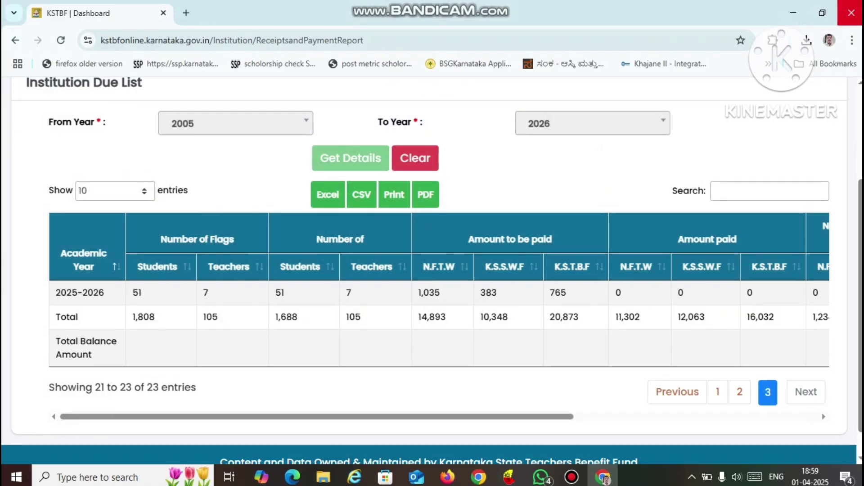
scroll(432, 270, up, 3)
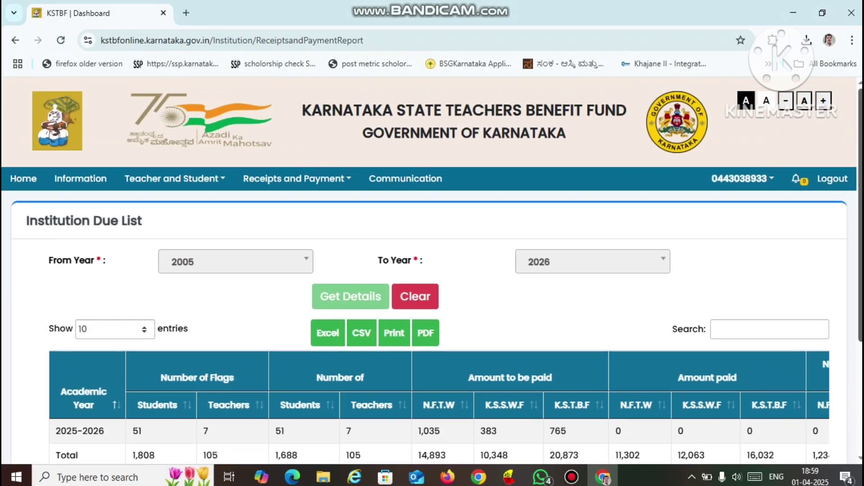
scroll(432, 270, down, 4)
scroll(432, 270, up, 1)
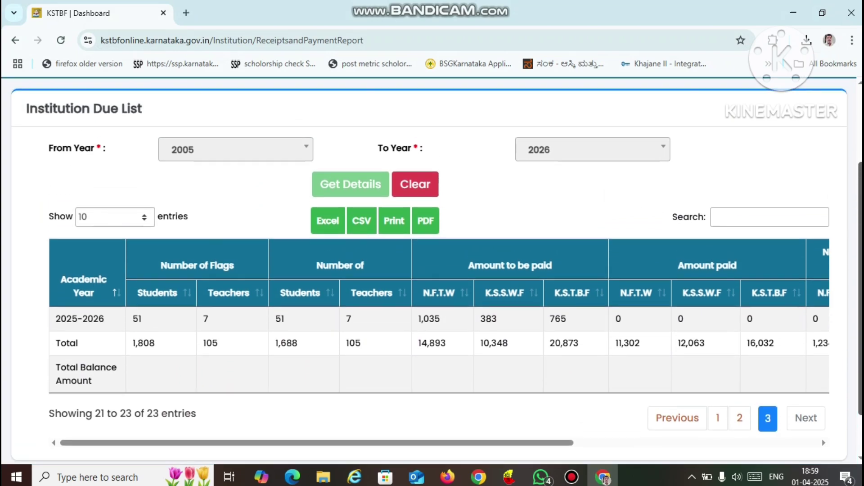
scroll(432, 270, up, 1)
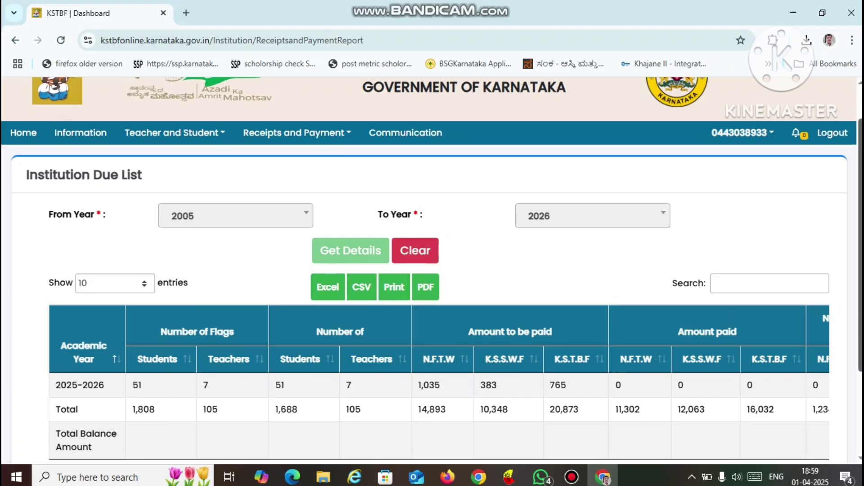
scroll(432, 271, down, 5)
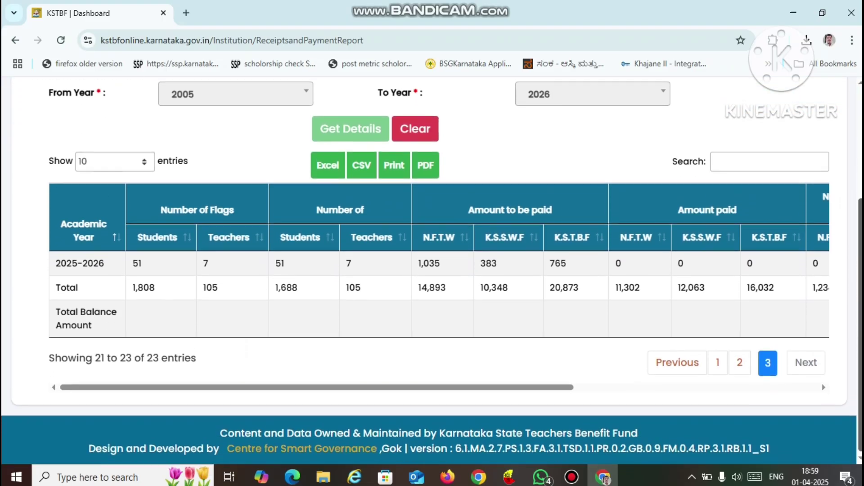
scroll(432, 270, up, 3)
scroll(432, 270, up, 2)
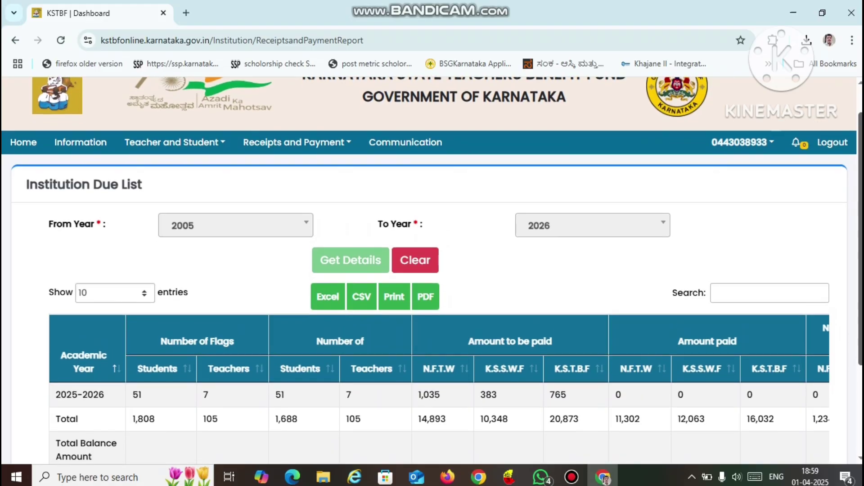
scroll(433, 270, down, 4)
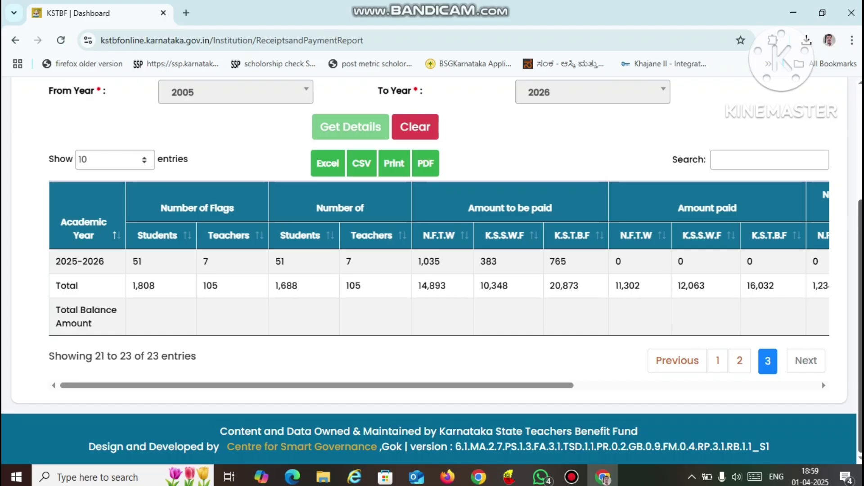
scroll(432, 270, up, 4)
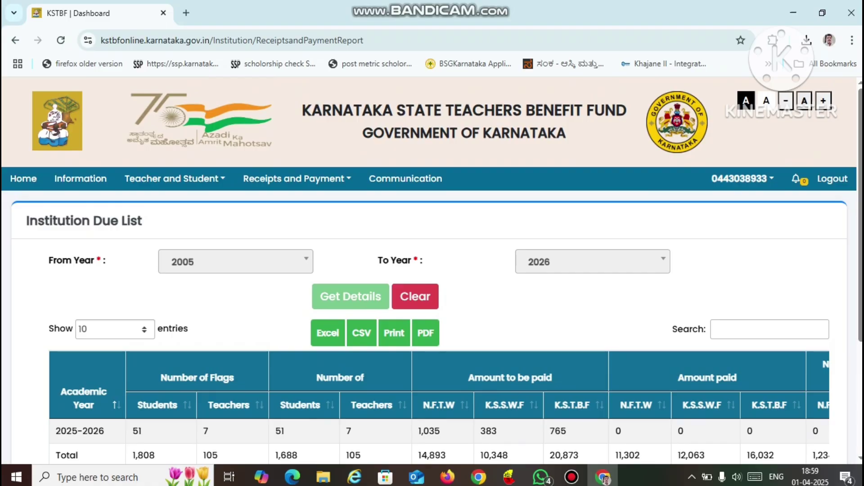
- Go to Receipts and Payment > Old Challan Upload
click(295, 179)
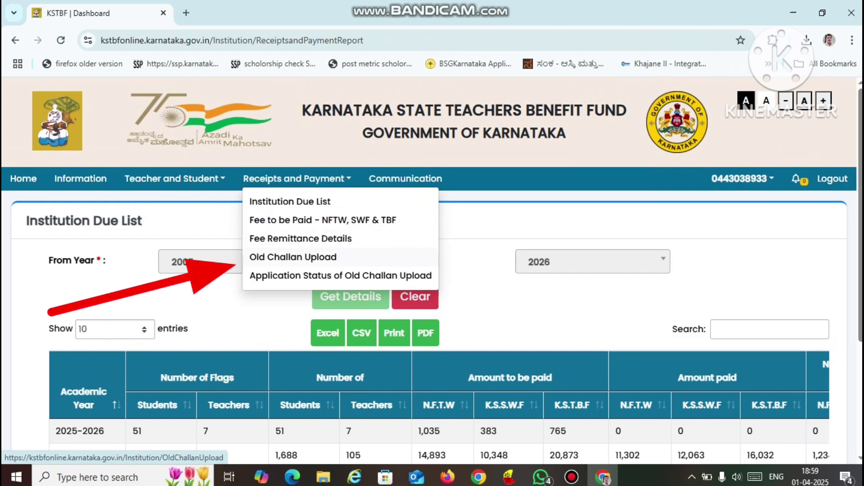
click(293, 257)
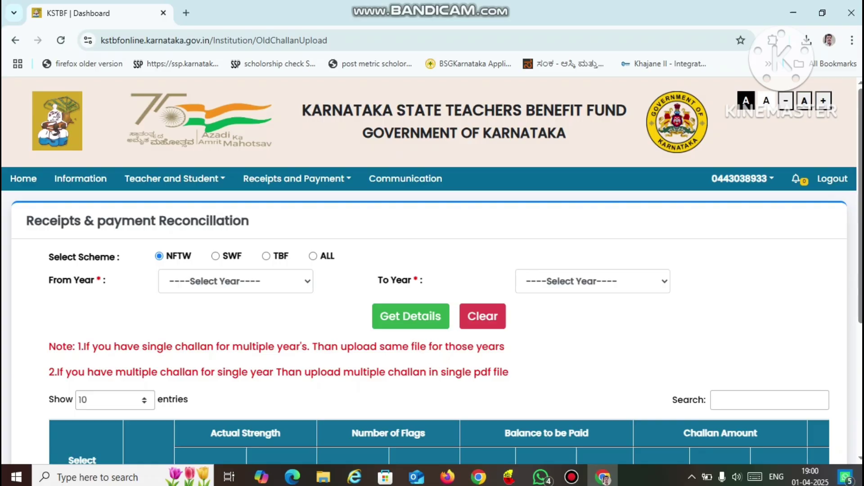
- Set the year range to 2015–2025 and fetch the NFTW challan details
click(236, 281)
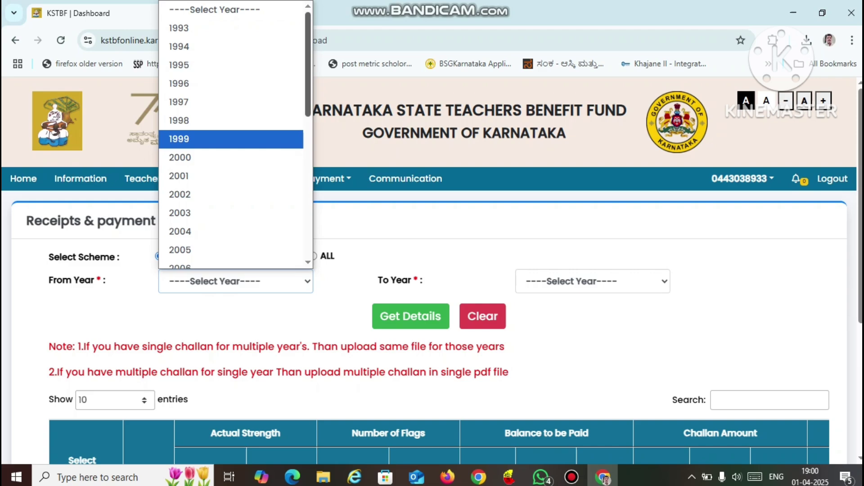
scroll(231, 138, down, 3)
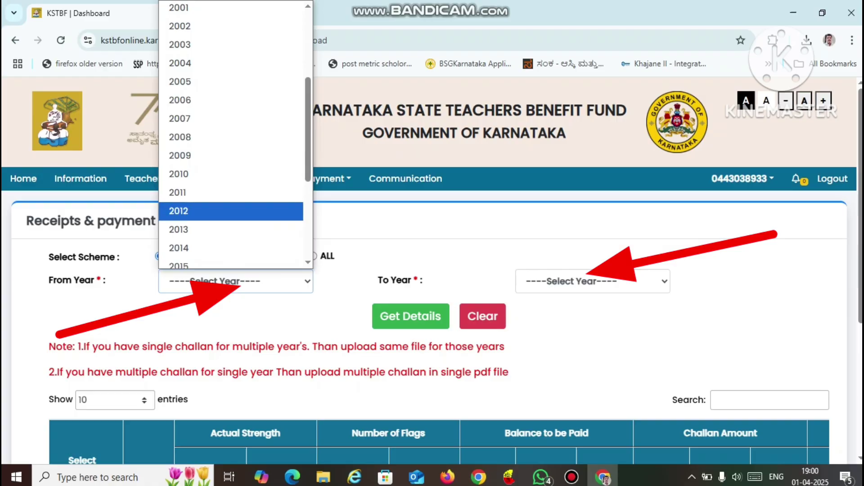
click(193, 230)
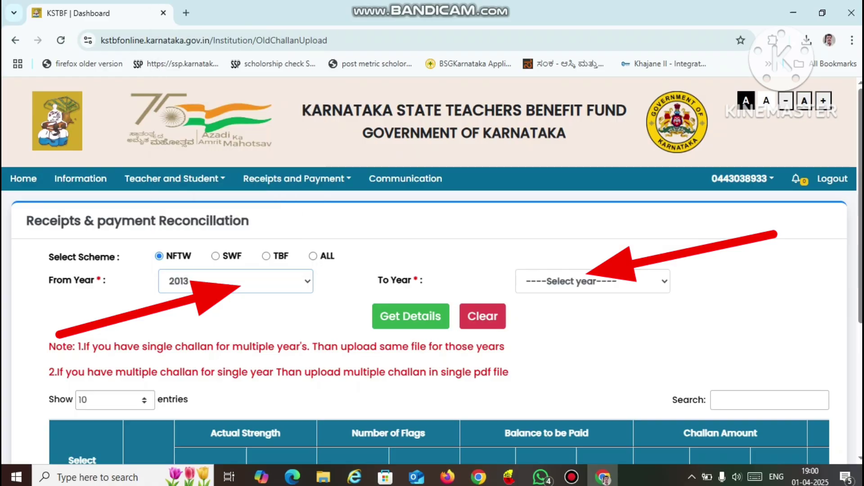
click(593, 281)
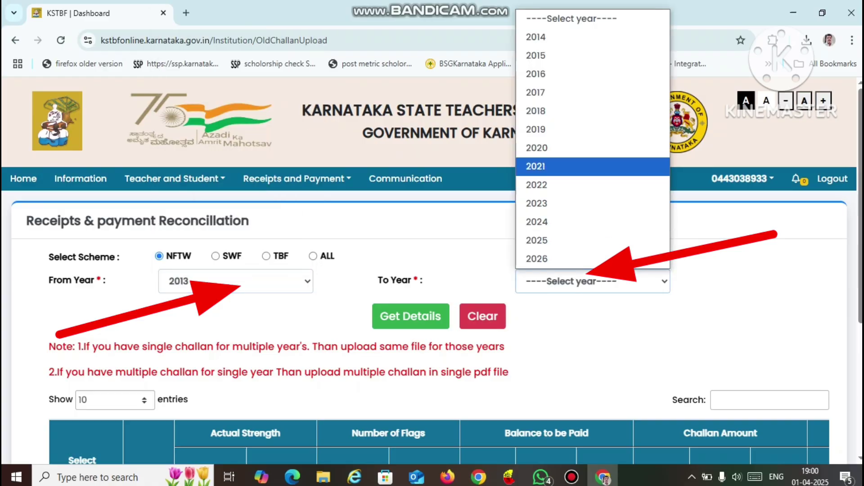
click(536, 166)
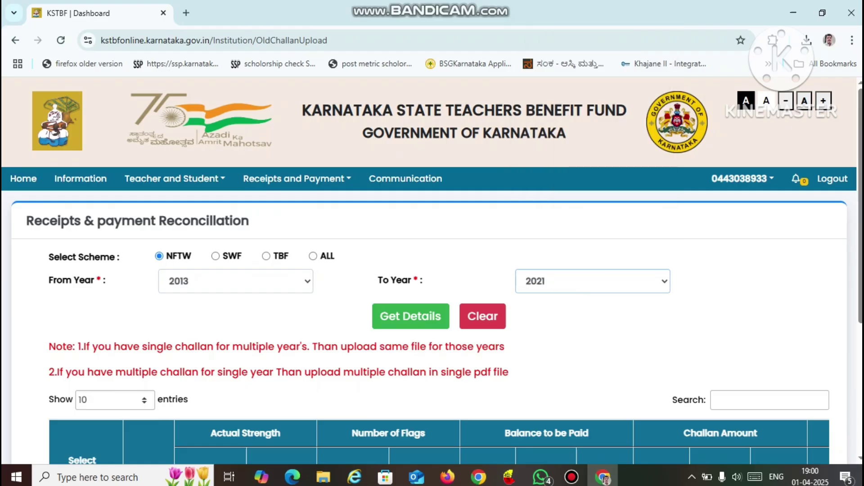
click(235, 282)
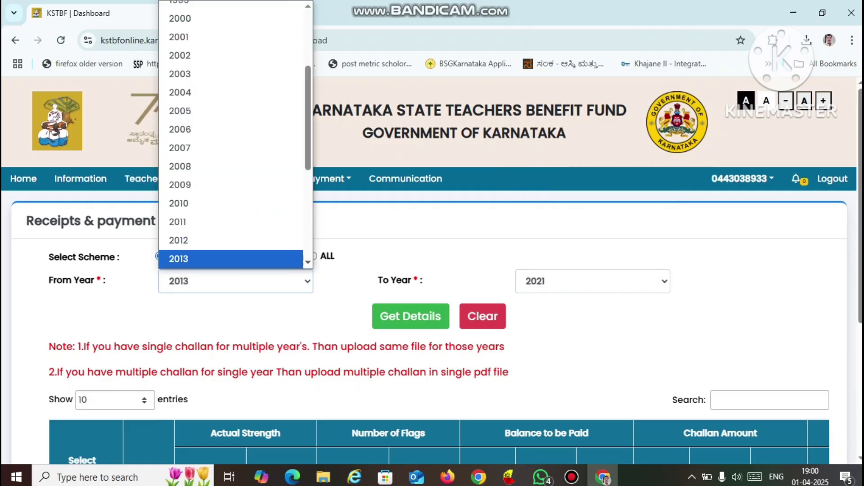
scroll(231, 135, down, 2)
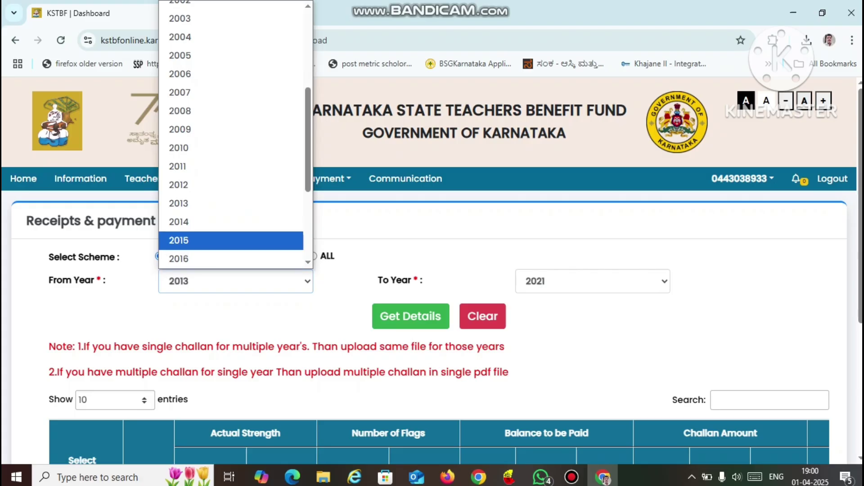
click(231, 241)
click(592, 282)
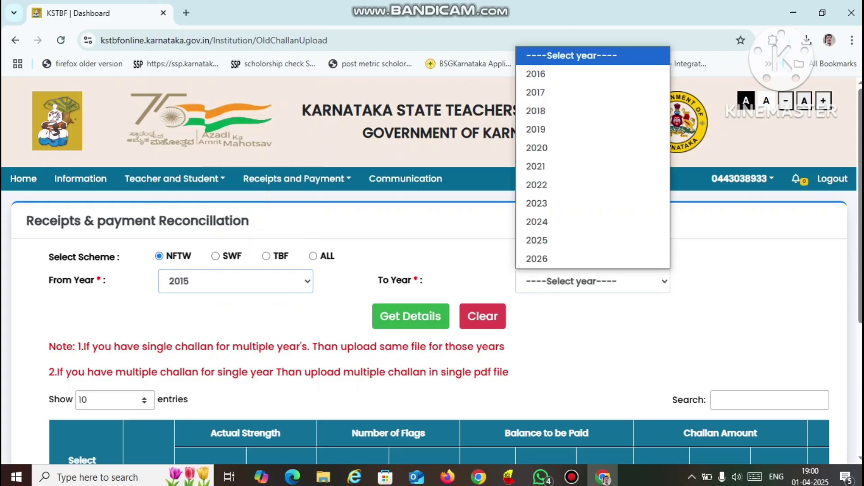
click(592, 241)
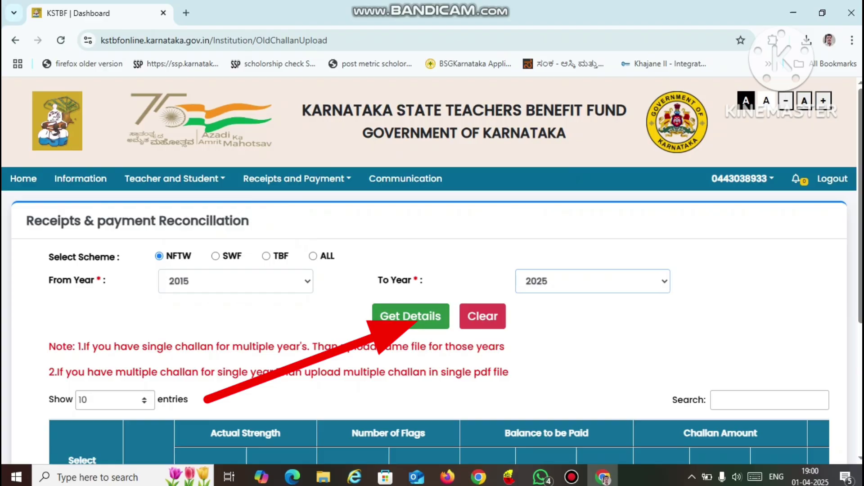
click(411, 316)
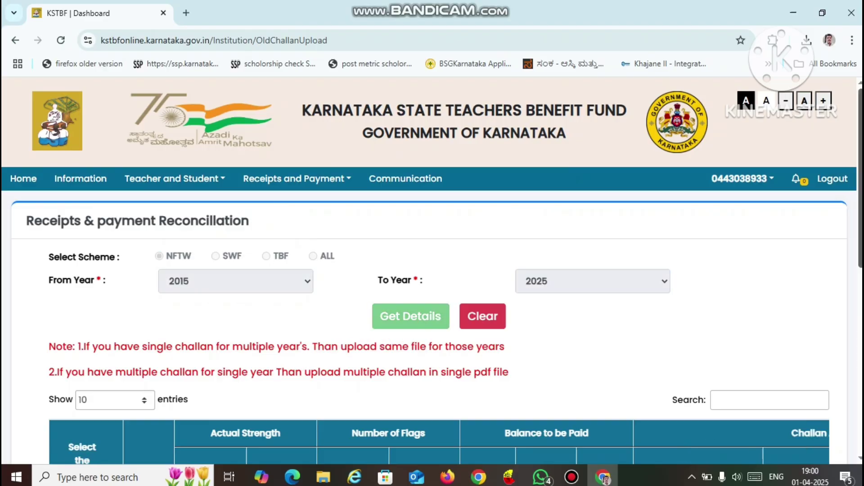
- Tick the 2020-2021 row and scroll the table right to the Challan Amount columns
scroll(432, 270, down, 5)
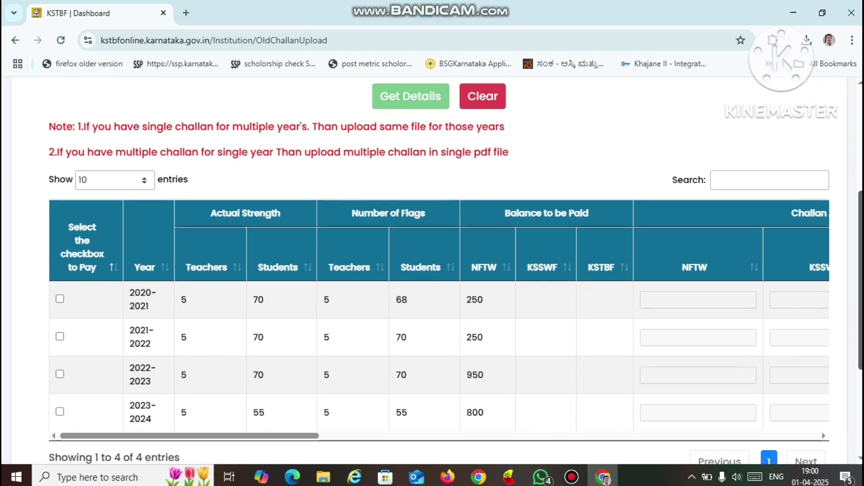
scroll(455, 270, down, 1)
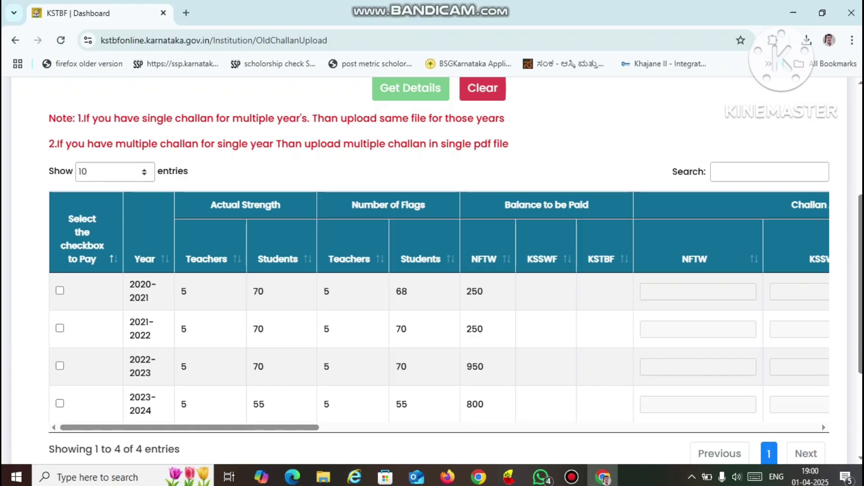
click(60, 291)
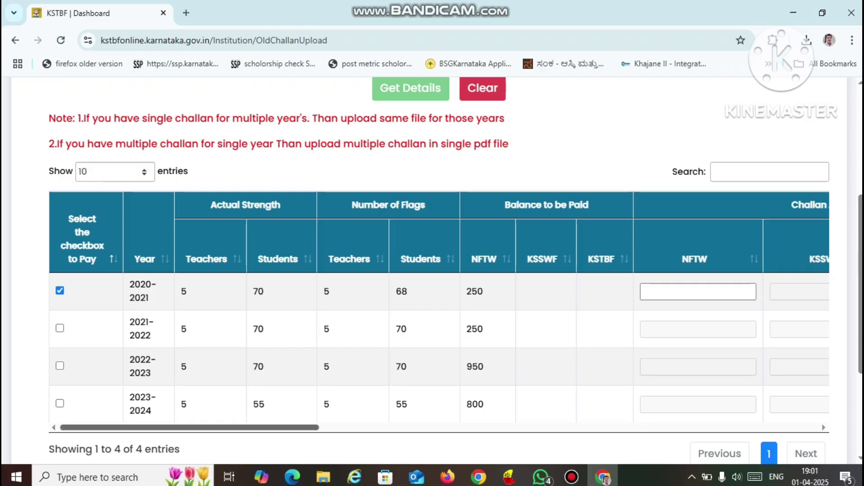
drag(189, 427, 277, 427)
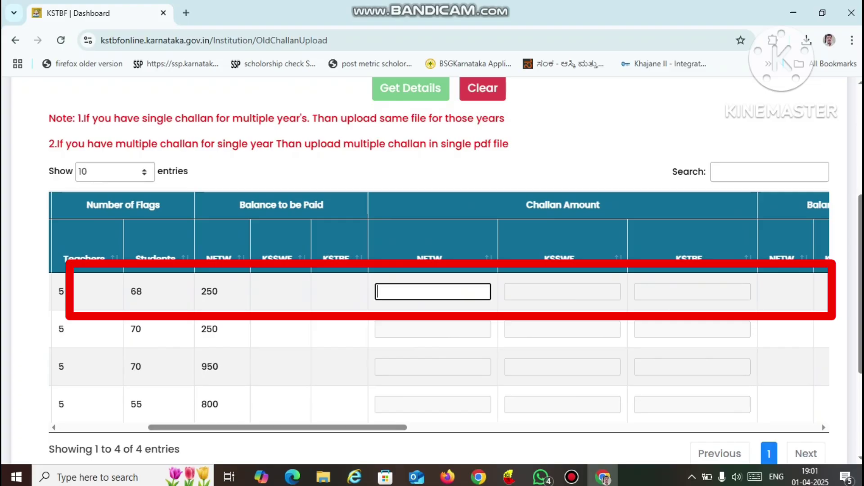
- Enter 250 as the 2020-2021 NFTW challan amount and bring up the payment date calendar
text(250)
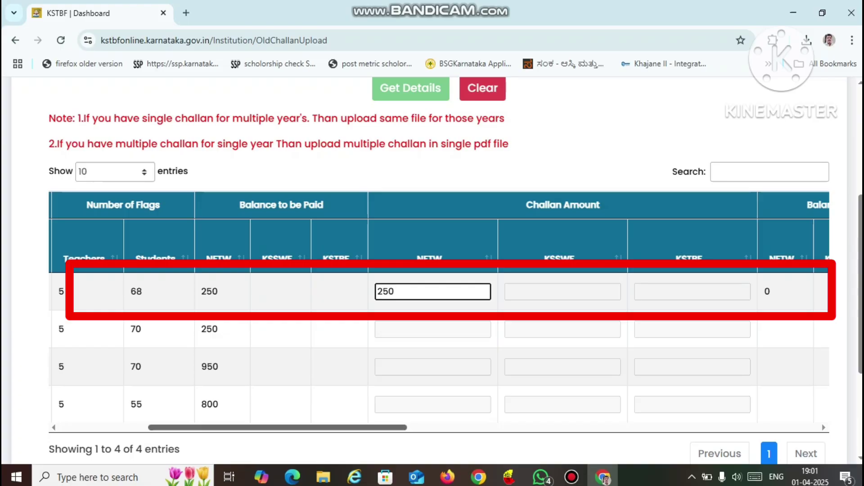
scroll(439, 311, right, 3)
scroll(439, 311, right, 4)
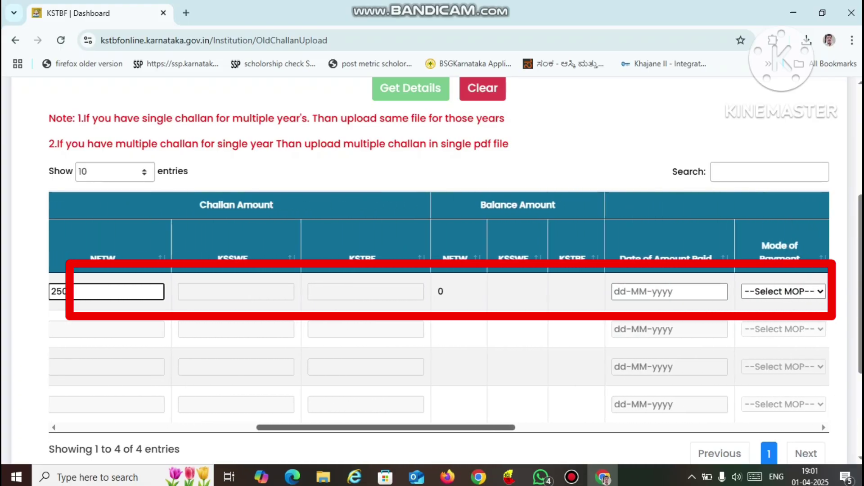
scroll(439, 311, left, 3)
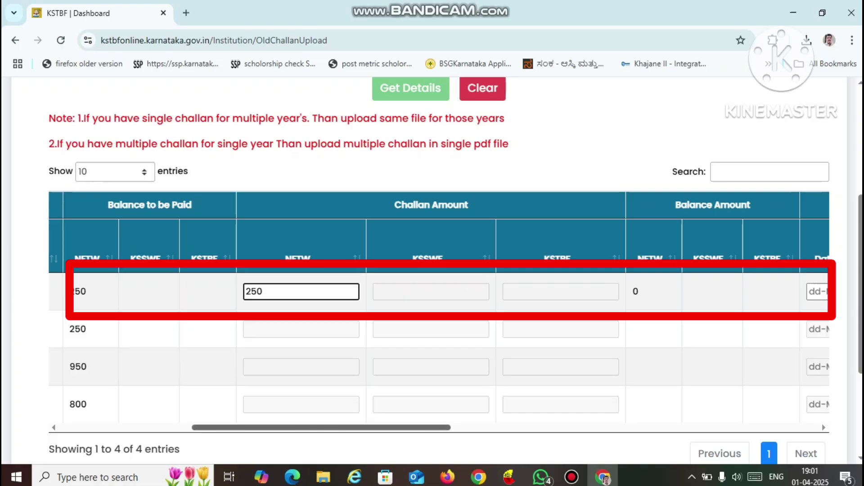
scroll(439, 311, right, 10)
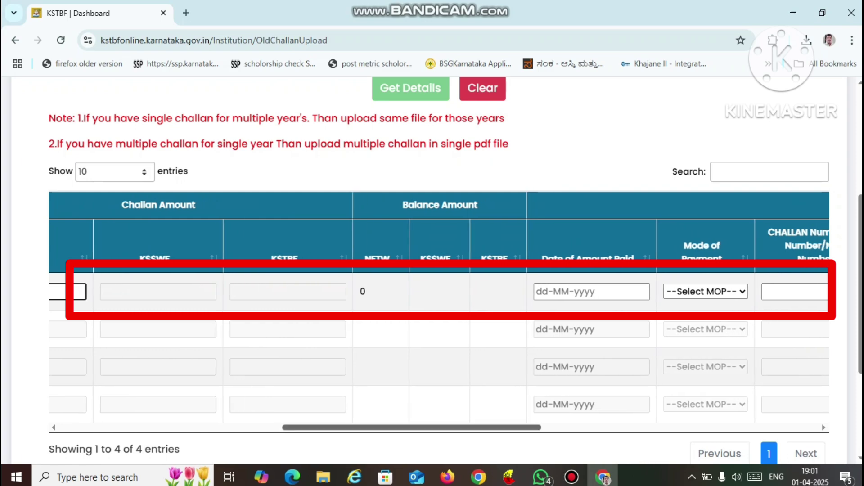
drag(412, 428, 475, 428)
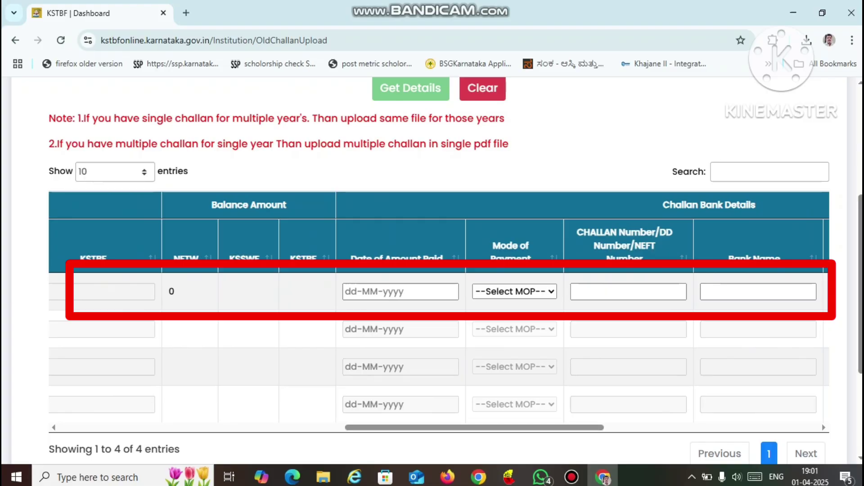
click(401, 292)
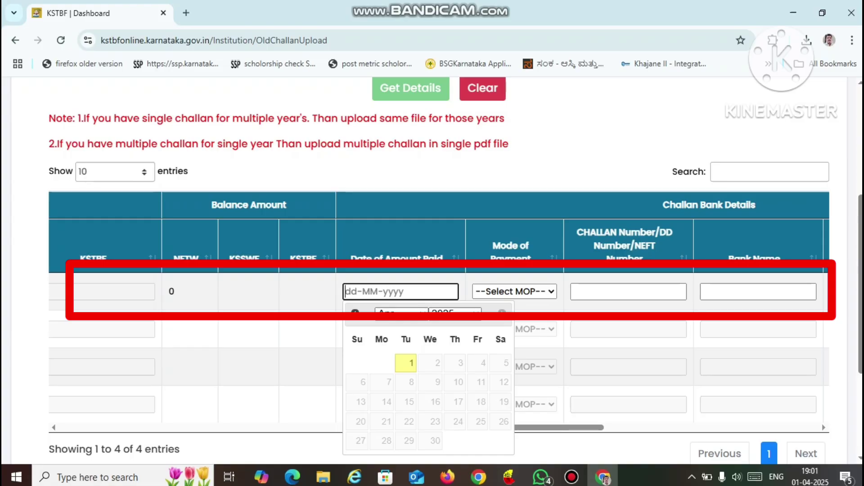
- Set the payment date to 01-04-2025 and the mode of payment to CHALLAN
click(406, 363)
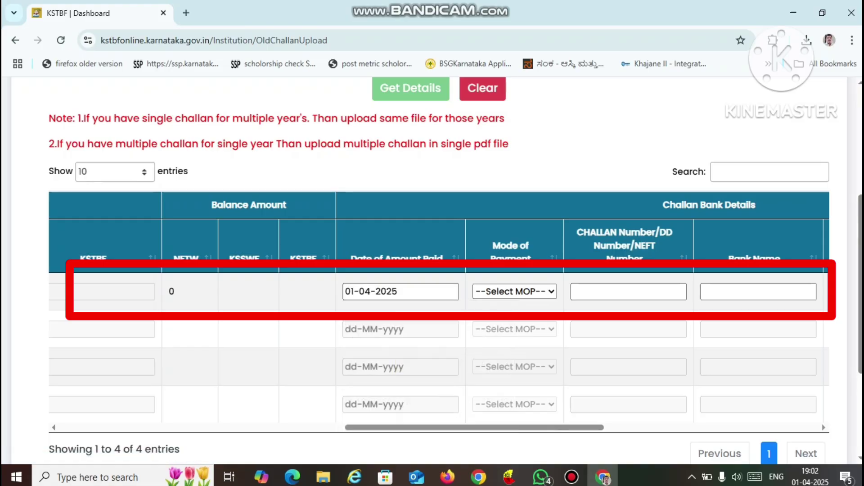
click(514, 291)
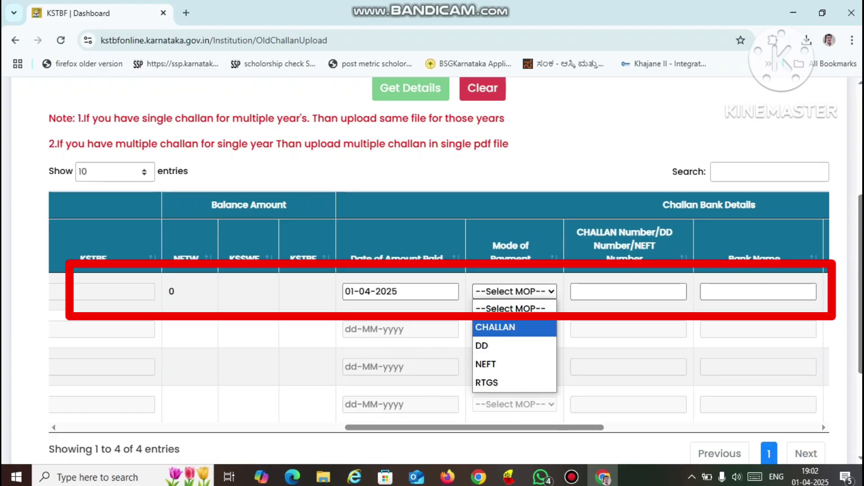
click(514, 327)
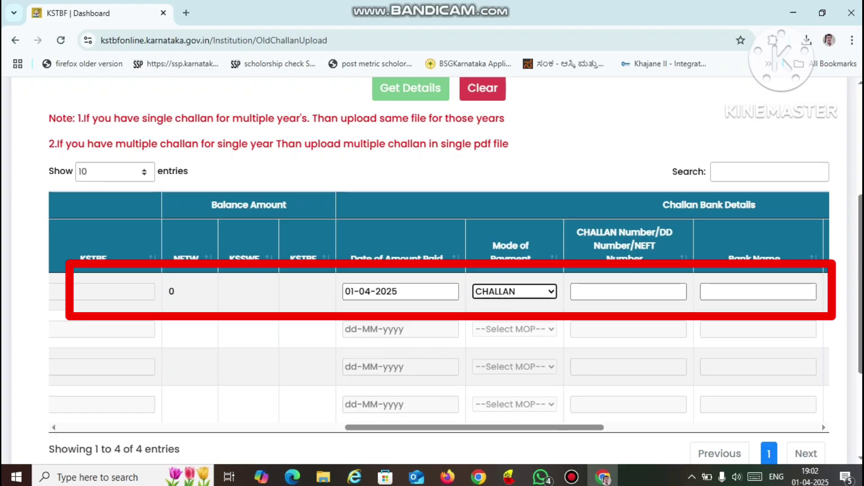
- Fill in the challan number, bank name SBI and bank place ASK
scroll(439, 311, right, 3)
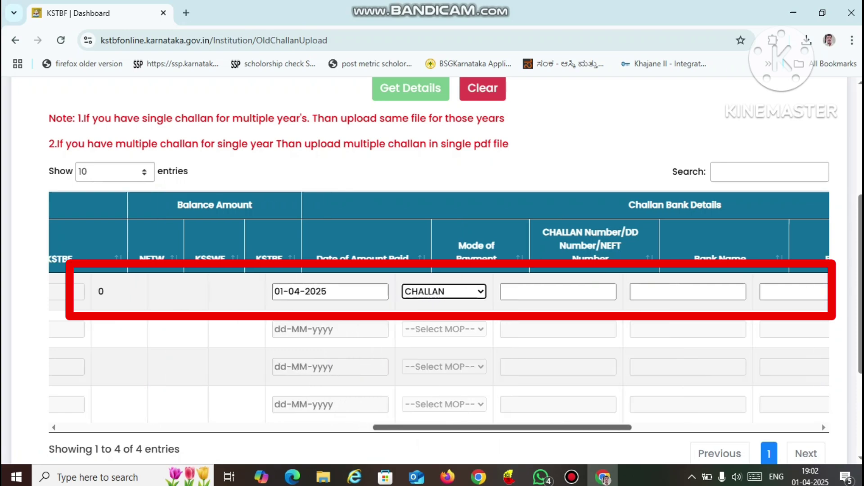
click(442, 292)
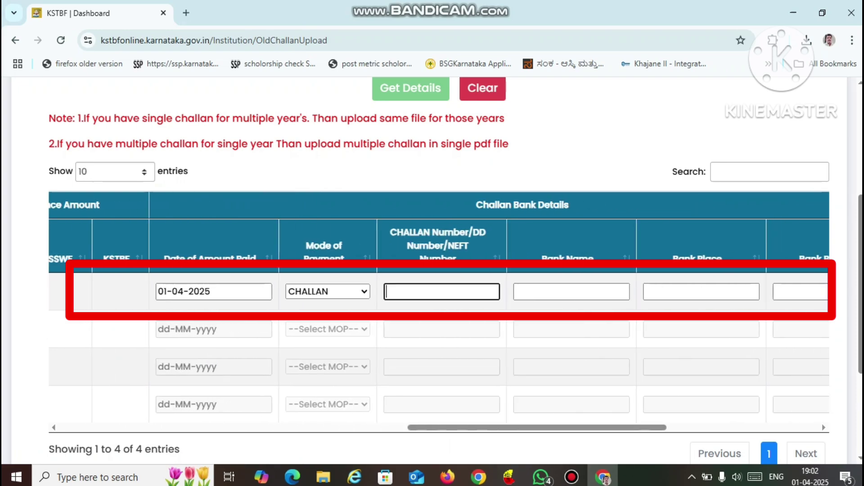
text(12365)
click(572, 292)
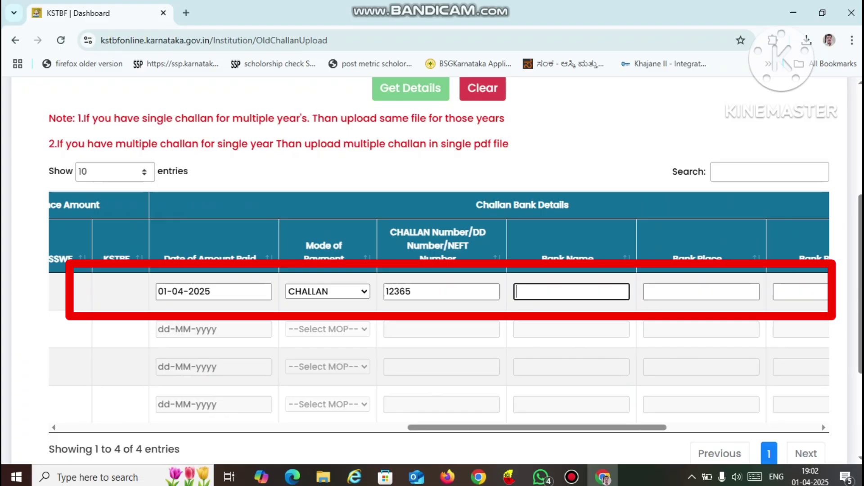
text(SBI)
key(Tab)
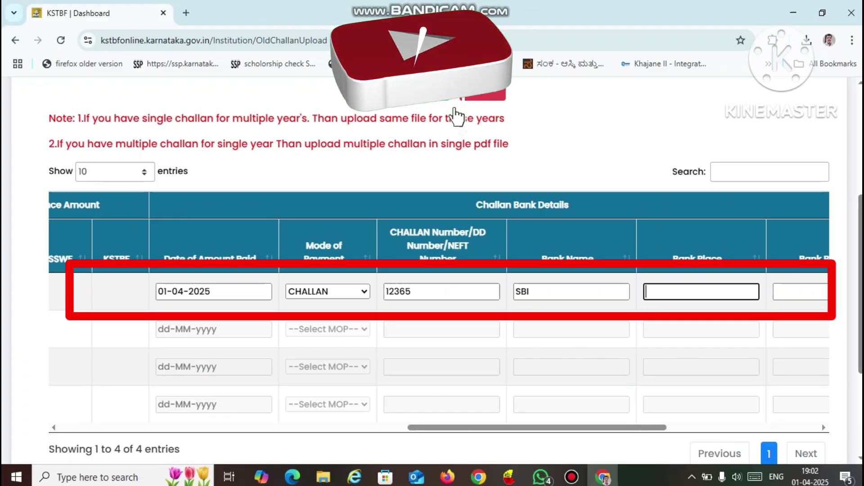
text(ASK)
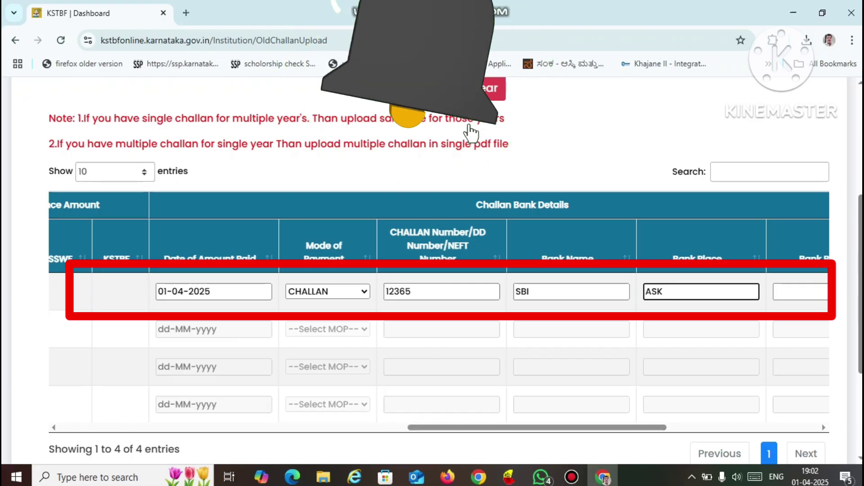
scroll(439, 311, right, 6)
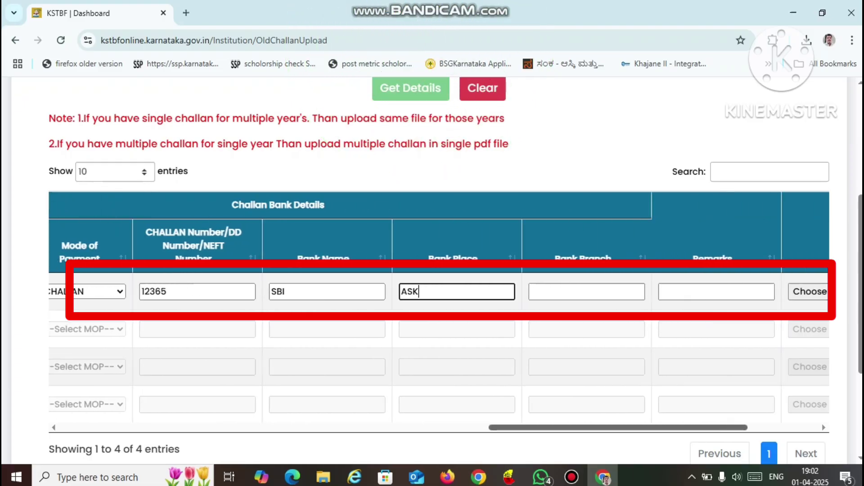
scroll(439, 311, right, 2)
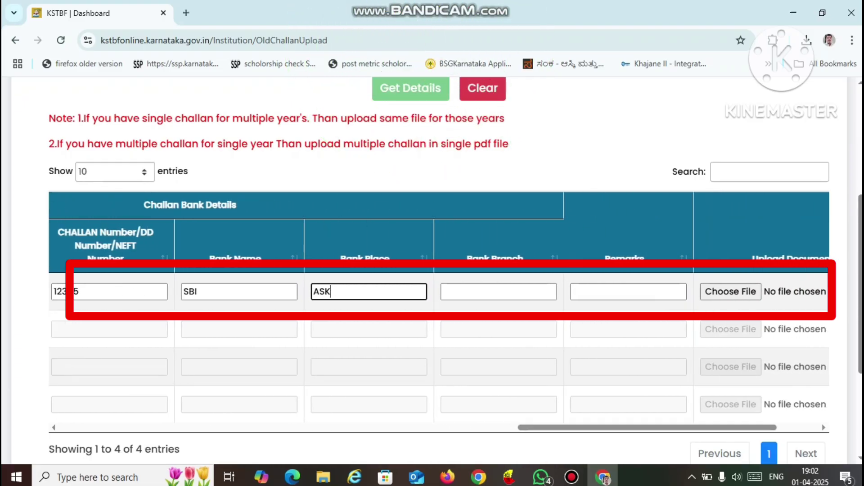
click(499, 291)
click(628, 291)
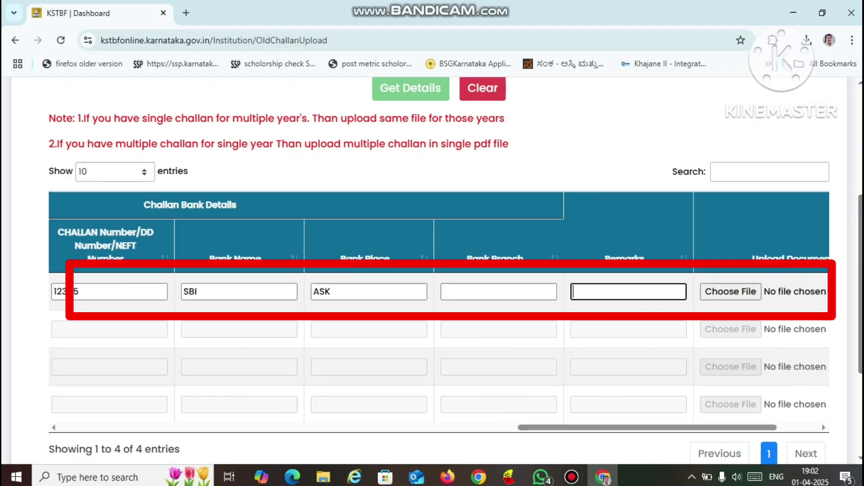
scroll(439, 311, right, 3)
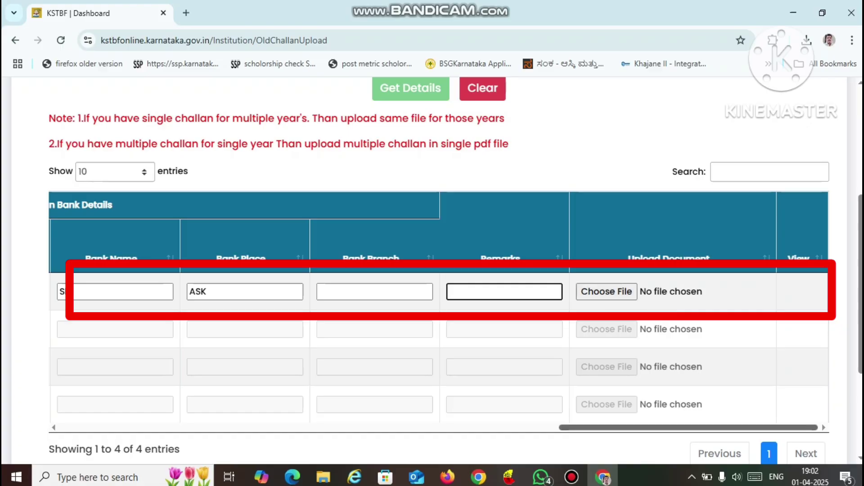
drag(689, 428, 633, 428)
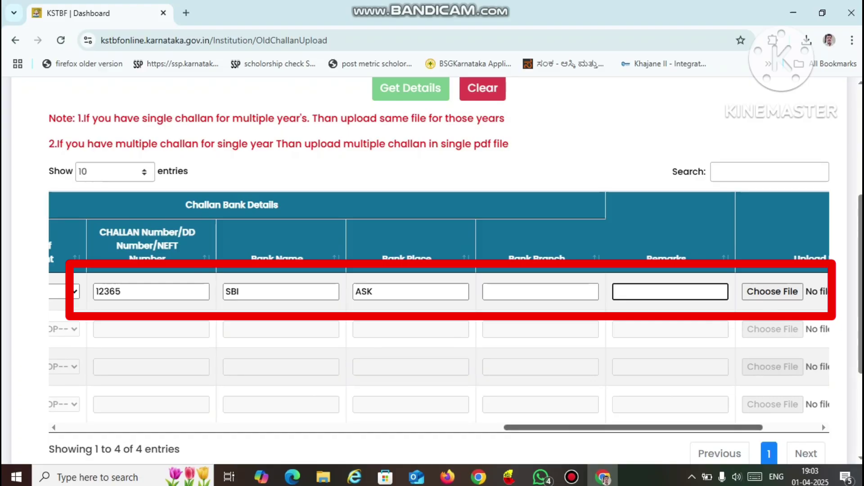
drag(634, 427, 190, 428)
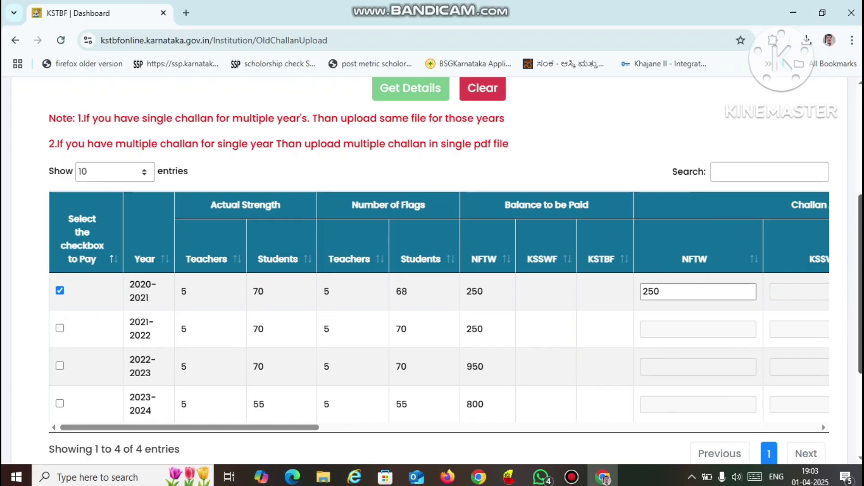
scroll(432, 270, down, 3)
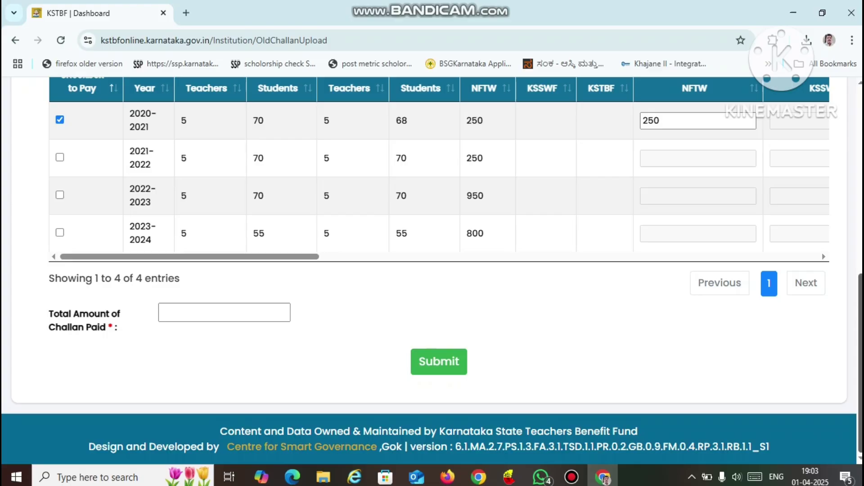
scroll(433, 270, up, 8)
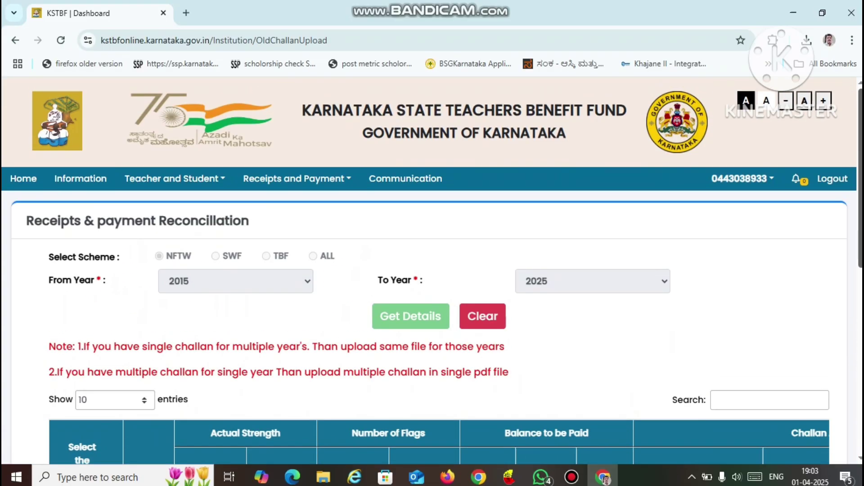